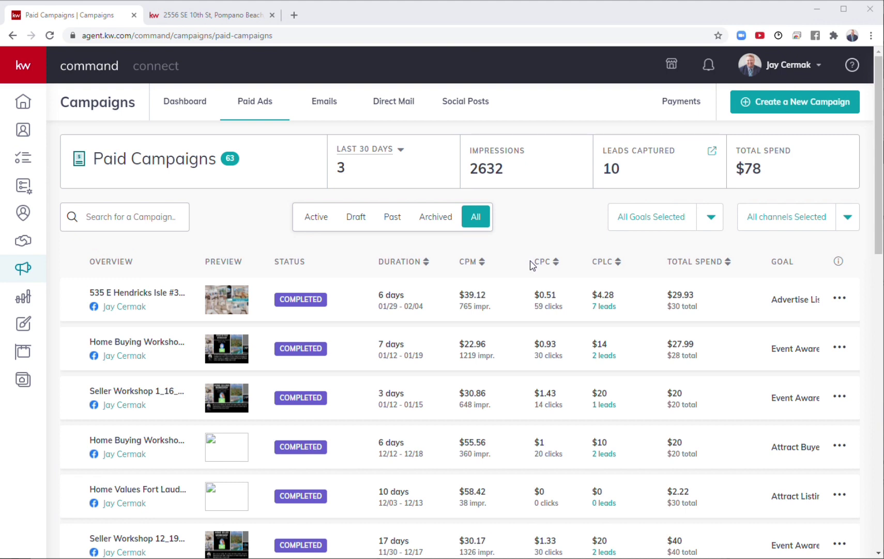
Step: From the Paid Campaigns list, start a new campaign to bring up the campaign type chooser
{"action": "left_click", "coordinate": [29, 76]}
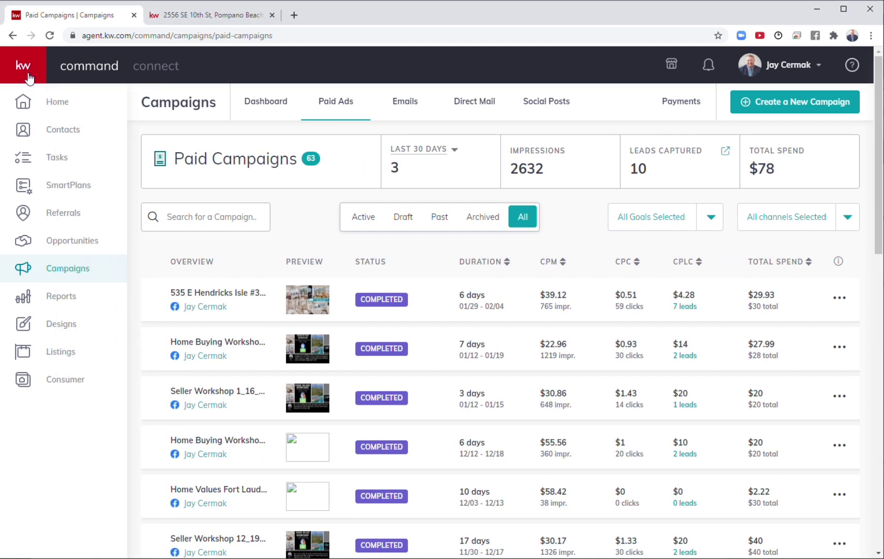
{"action": "left_click", "coordinate": [28, 76]}
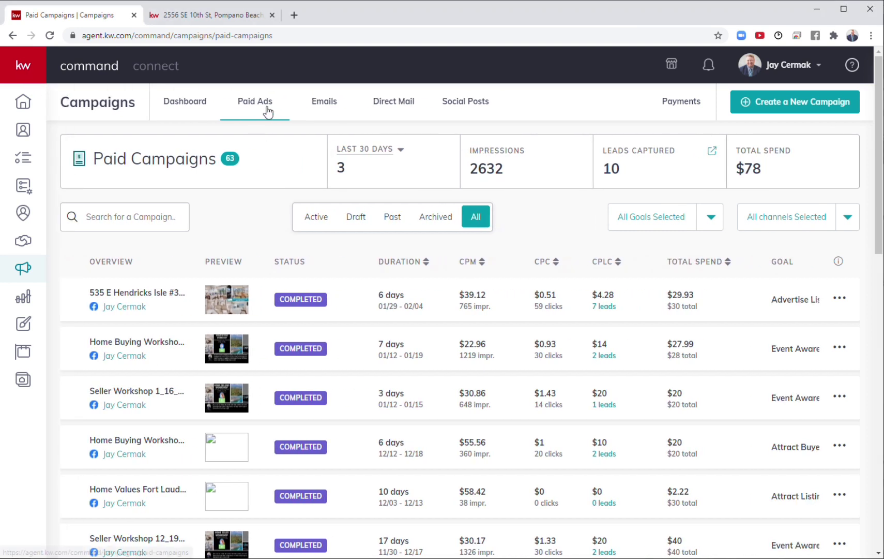
{"action": "left_click", "coordinate": [842, 104]}
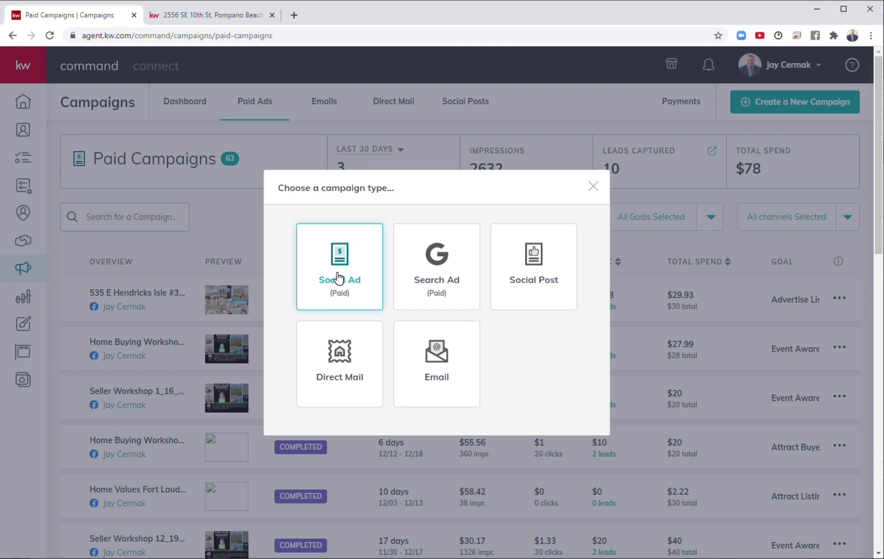
{"action": "left_click", "coordinate": [339, 277]}
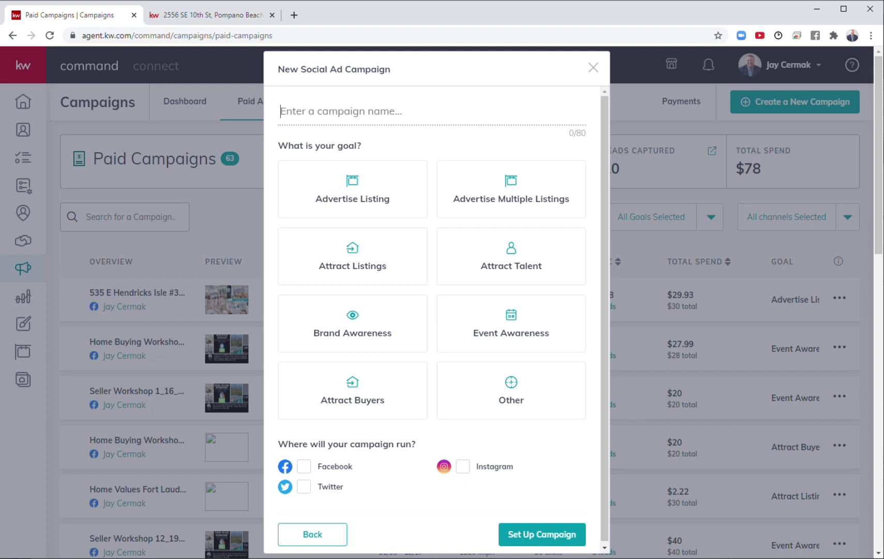
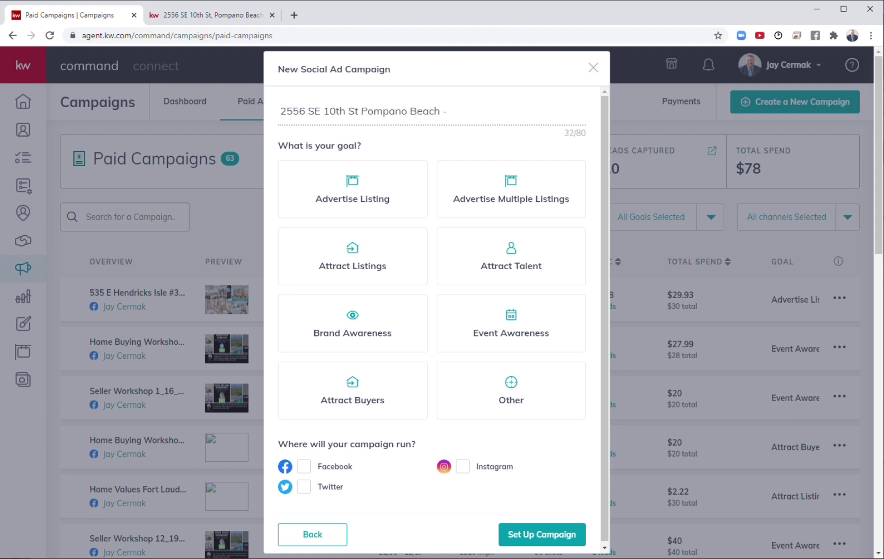
{"action": "type", "text": "Just Listed"}
{"action": "left_click", "coordinate": [356, 110]}
{"action": "key", "text": "ctrl+a"}
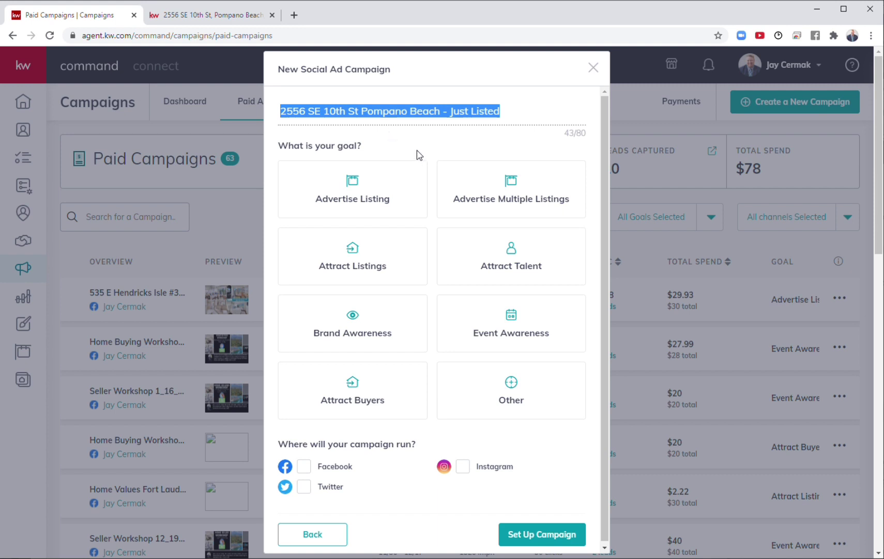
Step: Set the goal to Advertise Listing, run it on Facebook, and set up the campaign
{"action": "left_click", "coordinate": [357, 192]}
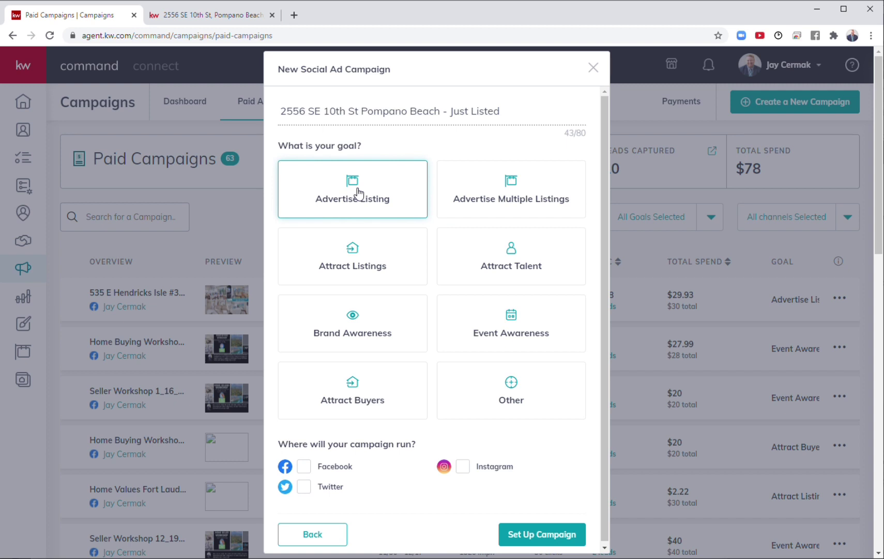
{"action": "left_click", "coordinate": [316, 410]}
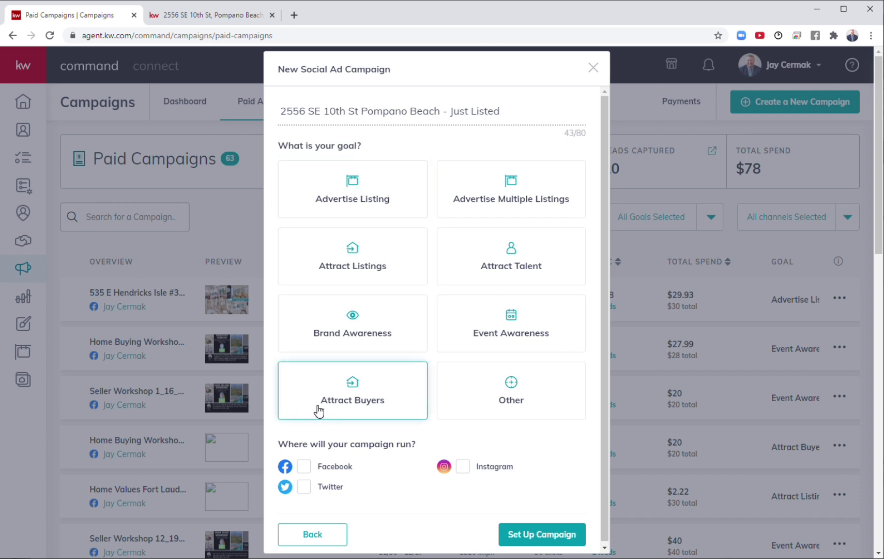
{"action": "left_click", "coordinate": [358, 184]}
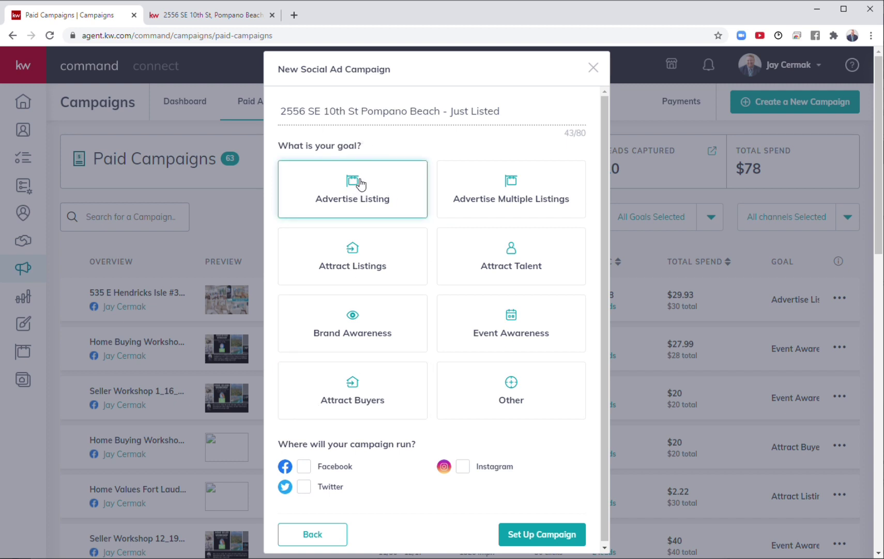
{"action": "left_click", "coordinate": [359, 184]}
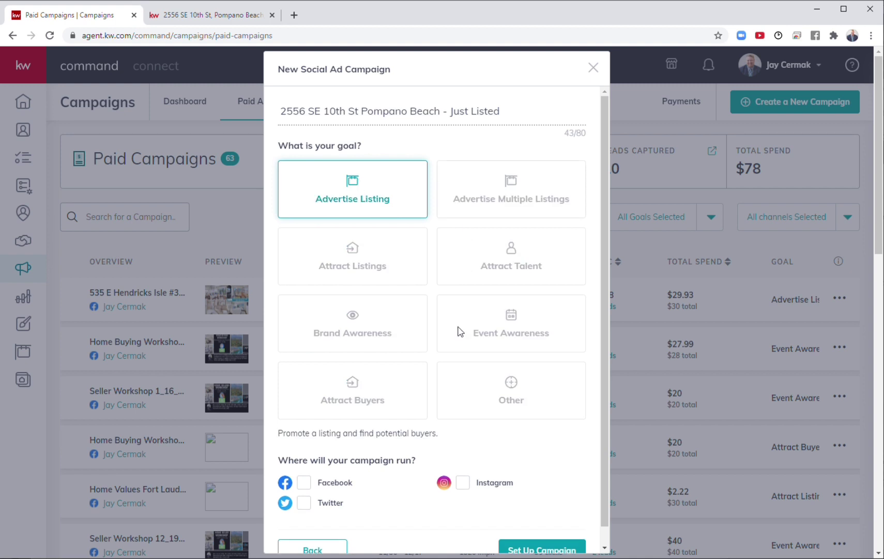
{"action": "left_click", "coordinate": [305, 485]}
{"action": "left_click", "coordinate": [550, 546]}
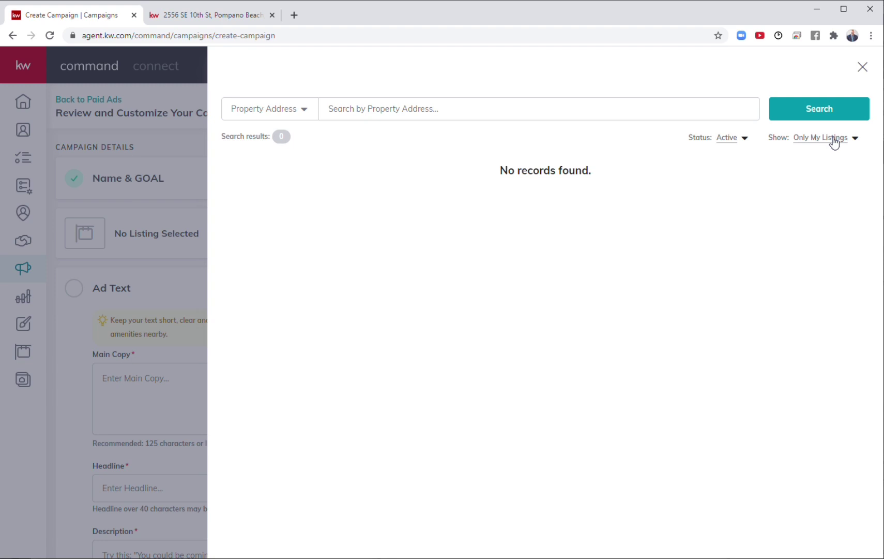
{"action": "left_click", "coordinate": [834, 142]}
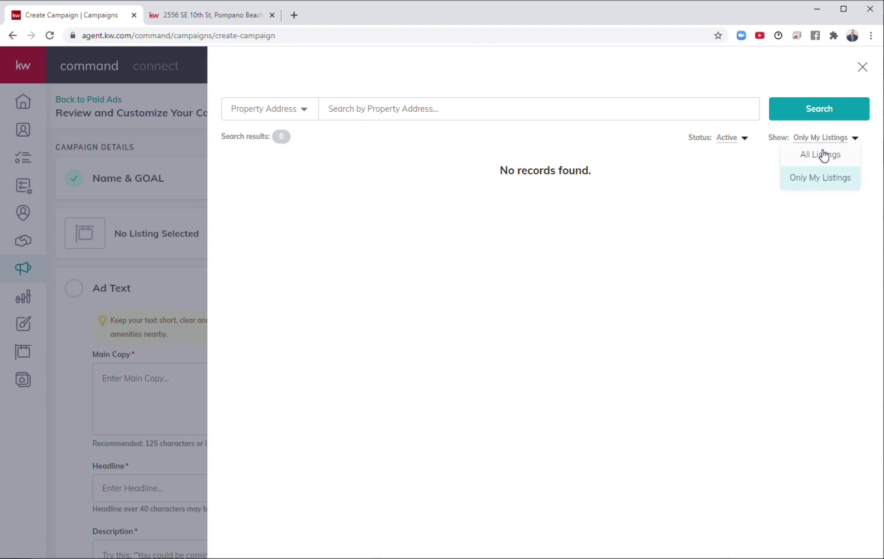
{"action": "left_click", "coordinate": [823, 154]}
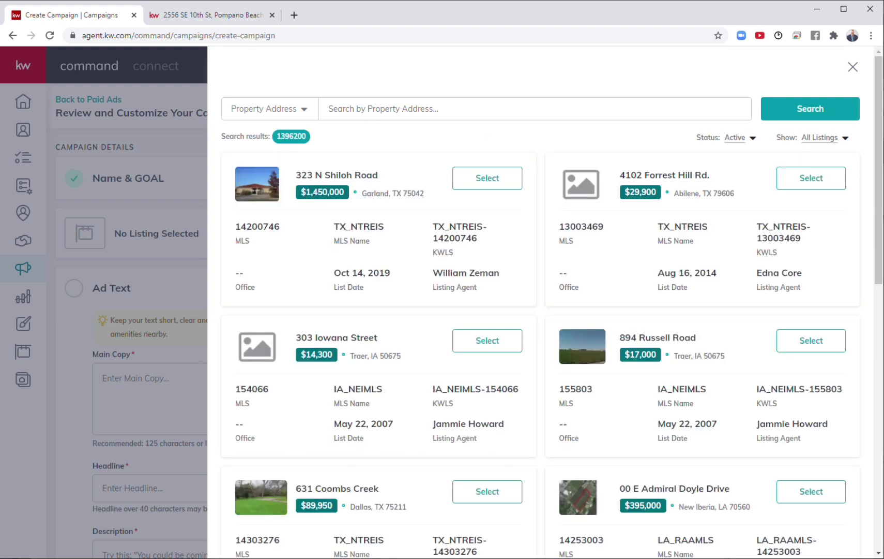
{"action": "left_click", "coordinate": [329, 108]}
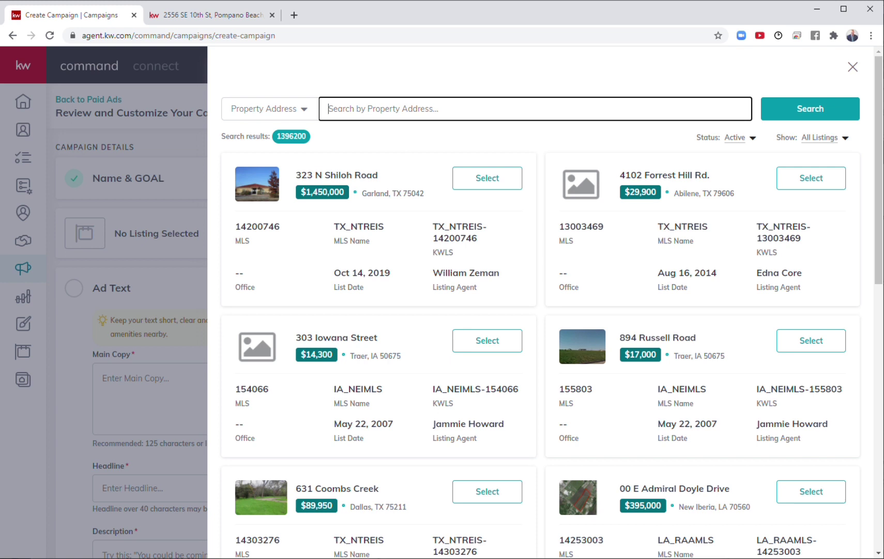
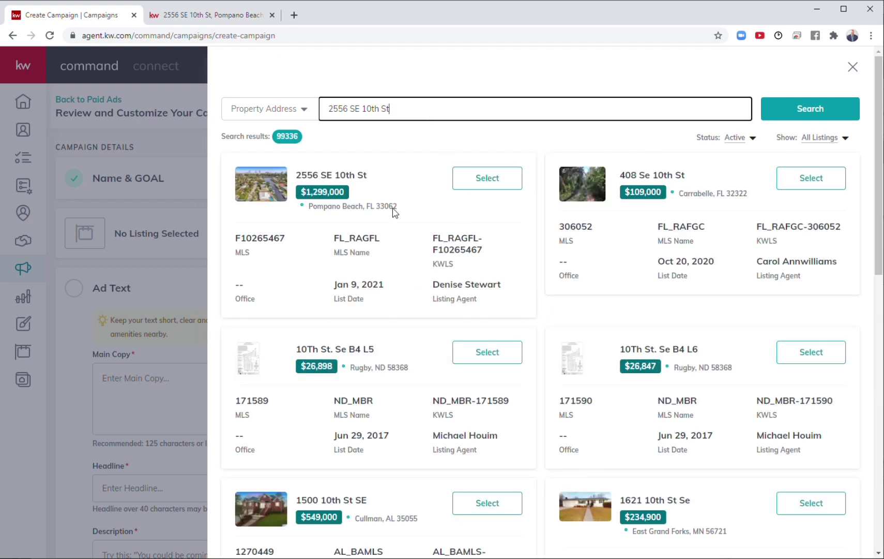
{"action": "left_click", "coordinate": [483, 182]}
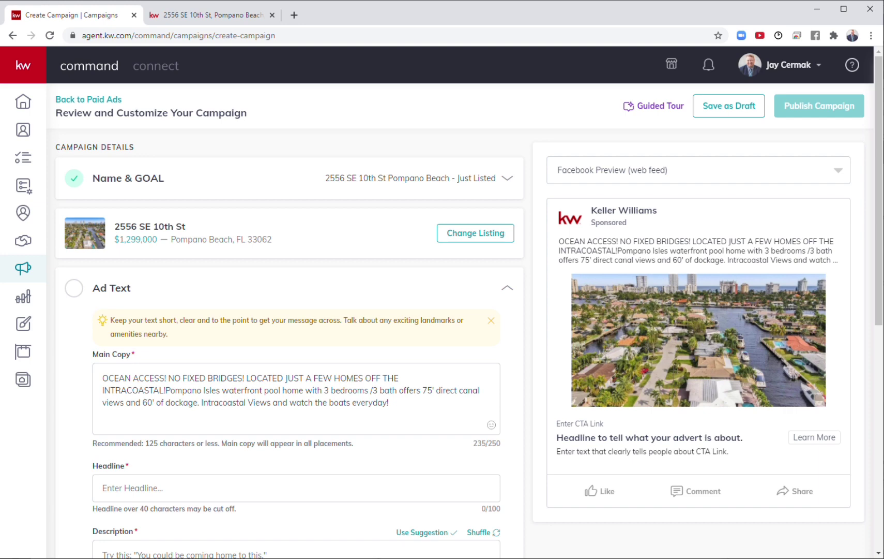
{"action": "scroll", "coordinate": [466, 331], "scroll_direction": "down", "scroll_amount": 2}
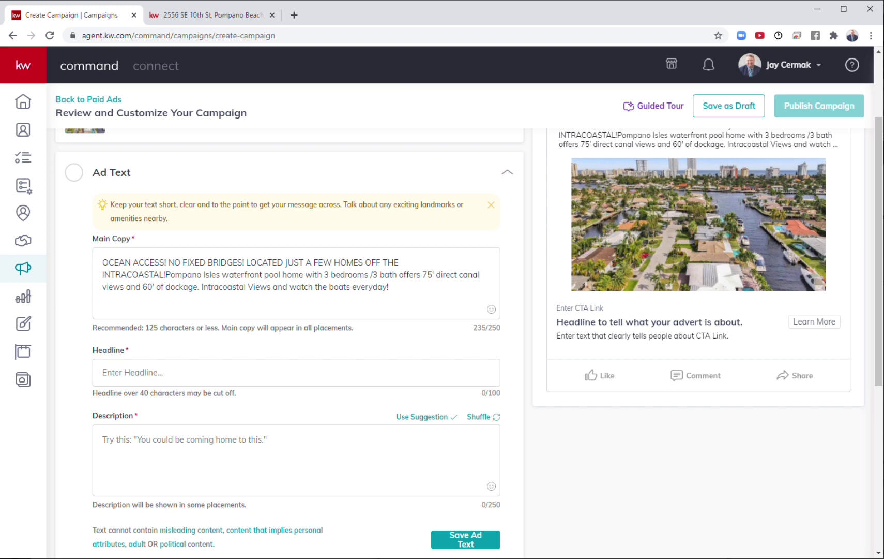
{"action": "scroll", "coordinate": [329, 284], "scroll_direction": "up", "scroll_amount": 1}
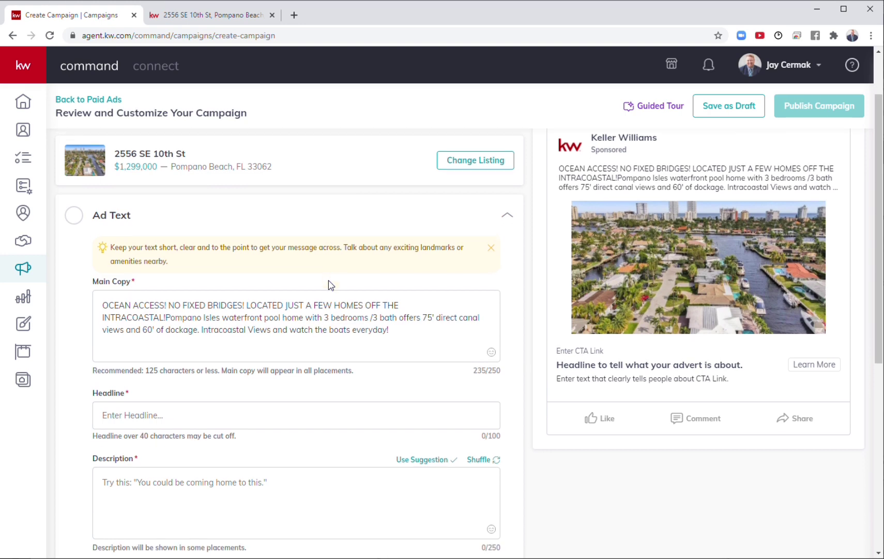
{"action": "scroll", "coordinate": [330, 285], "scroll_direction": "down", "scroll_amount": 1}
Step: Review the listing's main copy, opening and closing its emoji picker
{"action": "left_click", "coordinate": [241, 338]}
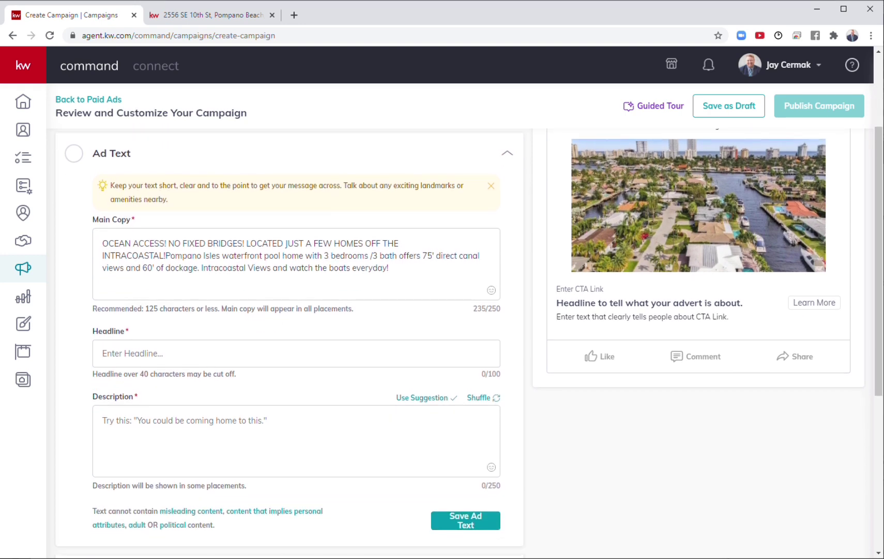
{"action": "scroll", "coordinate": [240, 339], "scroll_direction": "up", "scroll_amount": 2}
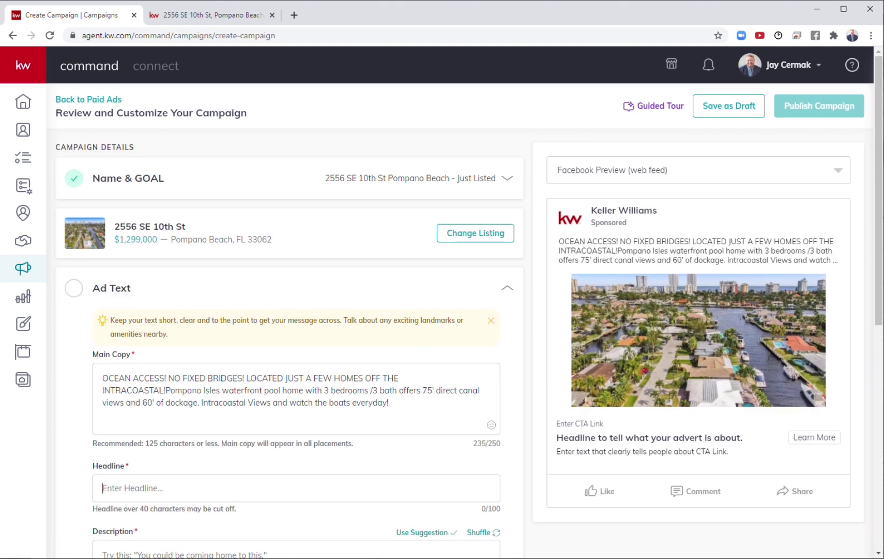
{"action": "left_click_drag", "start_coordinate": [503, 450], "coordinate": [497, 420]}
{"action": "left_click", "coordinate": [498, 419]}
{"action": "left_click", "coordinate": [491, 425]}
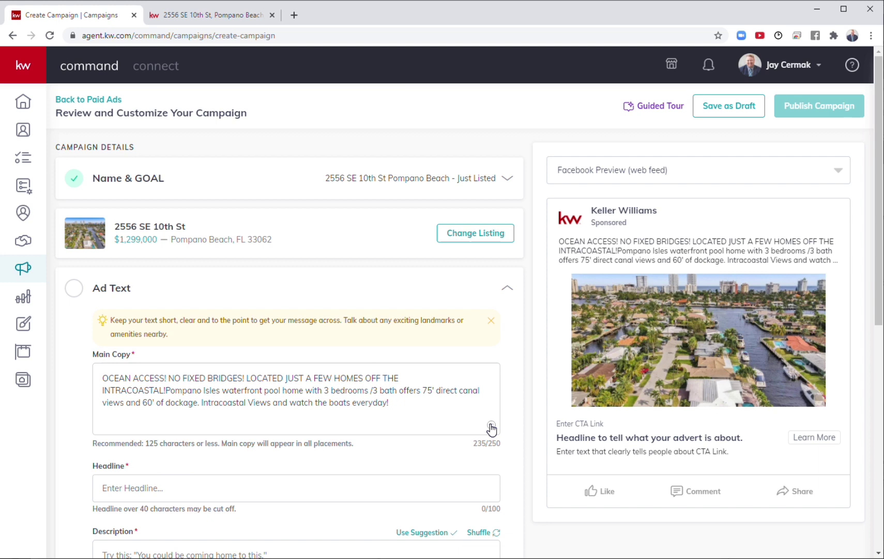
{"action": "left_click", "coordinate": [510, 339]}
Step: Start the headline with '3bed/3bath' and remove the leftover draft text
{"action": "double_click", "coordinate": [103, 467]}
{"action": "double_click", "coordinate": [660, 438]}
{"action": "left_click", "coordinate": [279, 488]}
{"action": "type", "text": "3bed"}
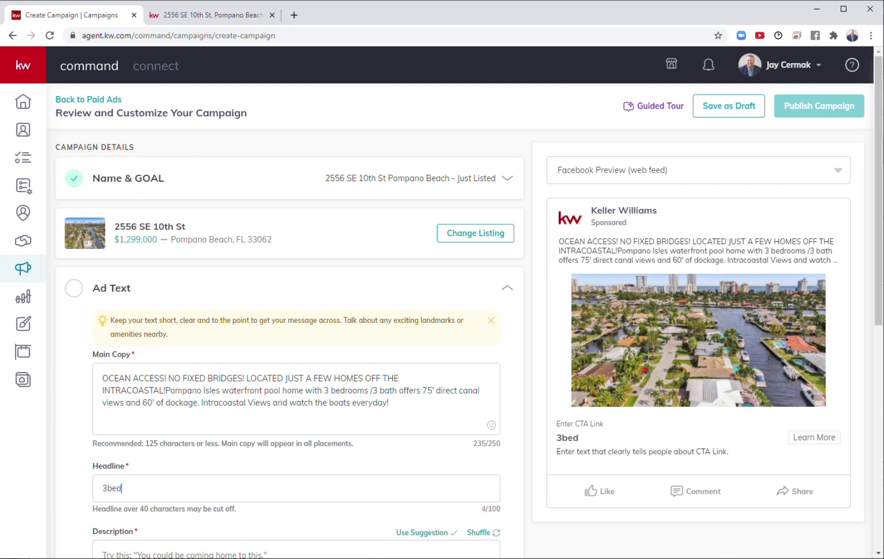
{"action": "type", "text": "/3bath 75"}
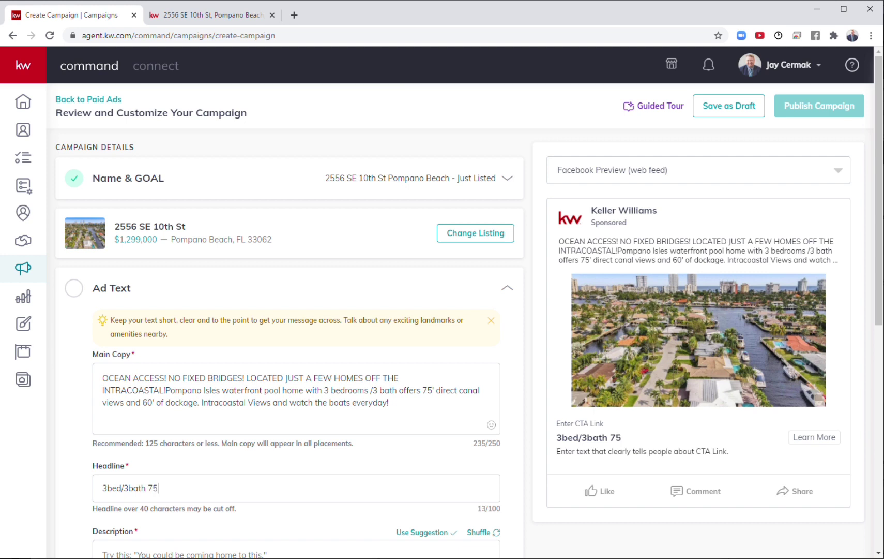
{"action": "type", "text": "\" direct c"}
{"action": "key", "text": "BackSpace"}
{"action": "key", "text": "BackSpace"}
{"action": "key", "text": "BackSpace"}
{"action": "key", "text": "BackSpace"}
{"action": "key", "text": "BackSpace"}
{"action": "key", "text": "BackSpace"}
{"action": "key", "text": "BackSpace"}
{"action": "key", "text": "BackSpace"}
{"action": "key", "text": "BackSpace"}
{"action": "key", "text": "BackSpace"}
{"action": "type", "text": "$"}
{"action": "key", "text": "BackSpace"}
{"action": "type", "text": "H"}
{"action": "type", "text": "om"}
Step: Finish the headline as '3bed/3bath Pompano Isles Ocean Access Home $1,299,000'
{"action": "type", "text": "Ocean Acc"}
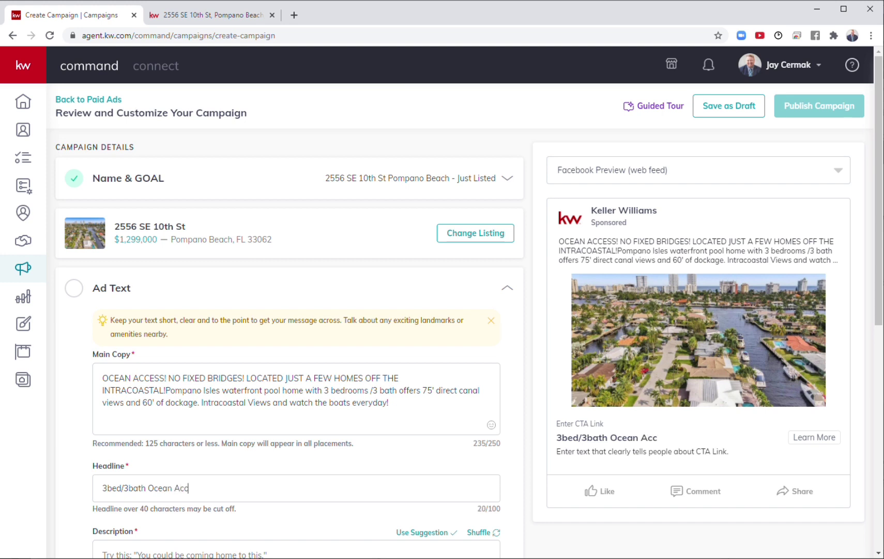
{"action": "type", "text": "ess Home $1,299,000"}
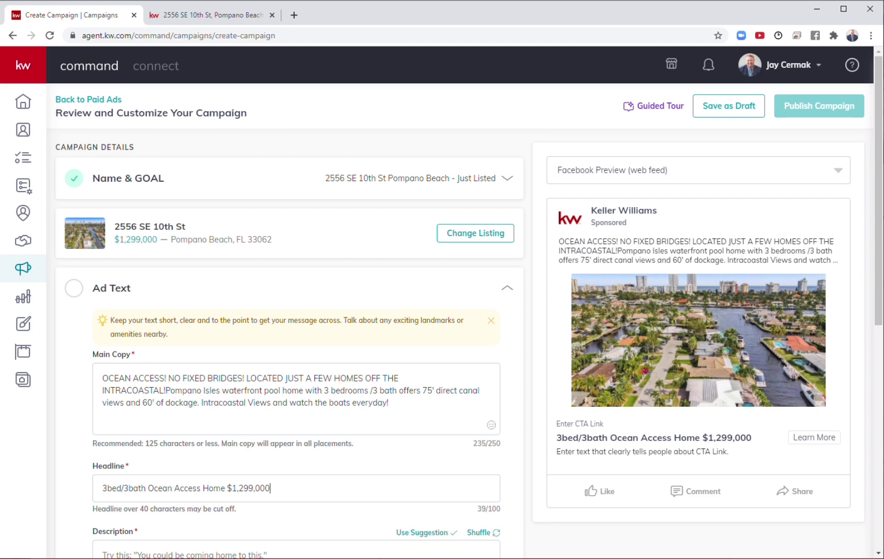
{"action": "scroll", "coordinate": [269, 403], "scroll_direction": "down", "scroll_amount": 7}
{"action": "scroll", "coordinate": [257, 432], "scroll_direction": "up", "scroll_amount": 1}
{"action": "scroll", "coordinate": [257, 432], "scroll_direction": "up", "scroll_amount": 6}
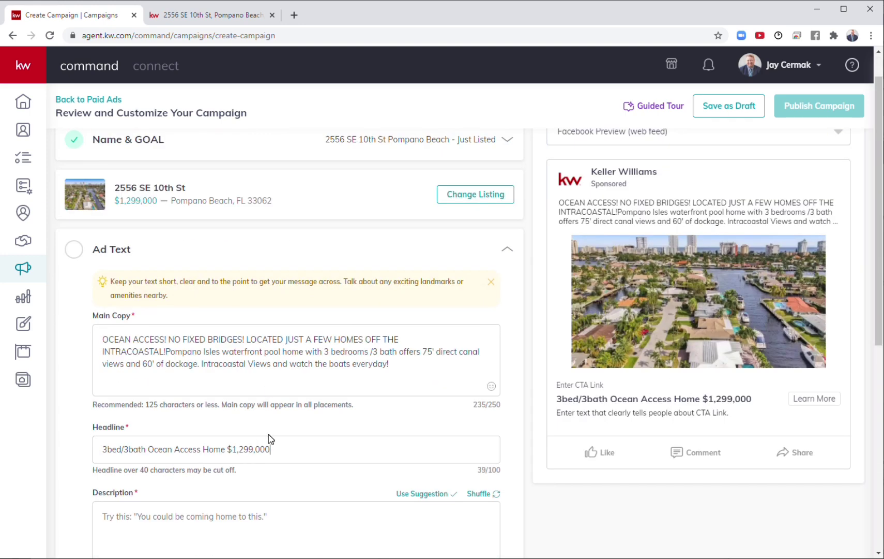
{"action": "scroll", "coordinate": [269, 439], "scroll_direction": "down", "scroll_amount": 1}
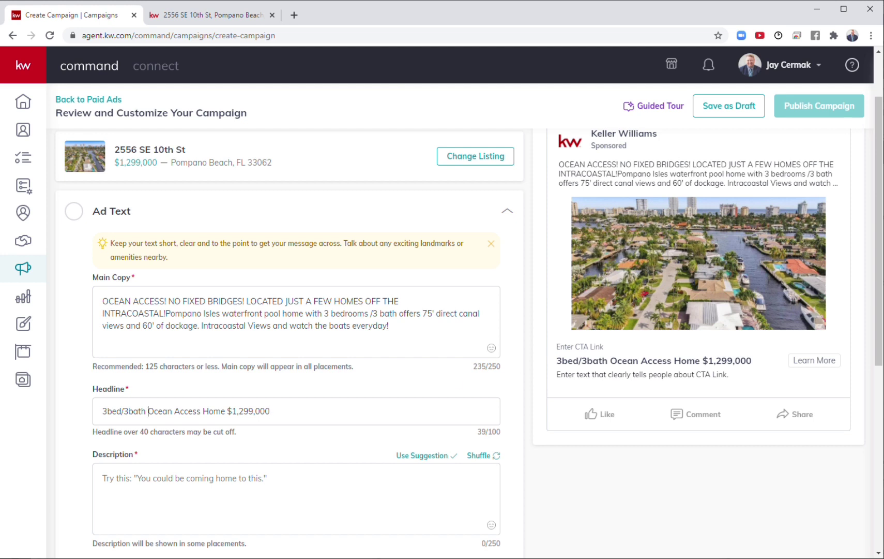
{"action": "type", "text": "P"}
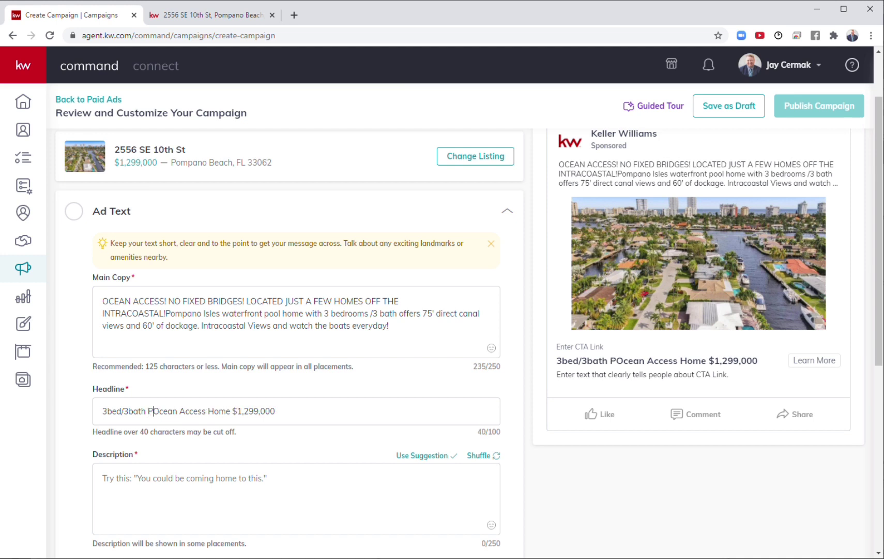
{"action": "type", "text": "ompano Isles"}
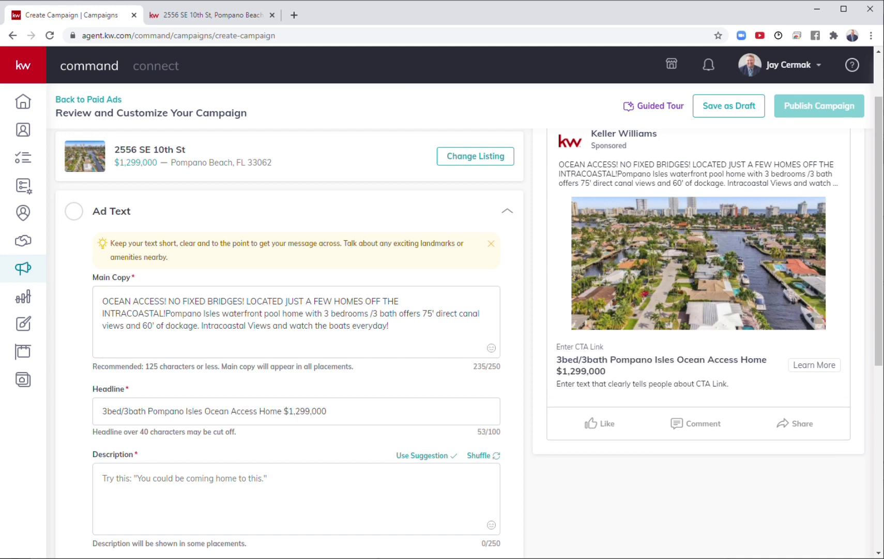
{"action": "key", "text": "shift+Right"}
{"action": "key", "text": "shift+Right"}
{"action": "key", "text": "shift+Right"}
{"action": "key", "text": "shift+Right"}
{"action": "key", "text": "shift+Right"}
{"action": "key", "text": "shift+Right"}
{"action": "key", "text": "shift+Right"}
{"action": "key", "text": "shift+Right"}
{"action": "key", "text": "shift+Right"}
{"action": "key", "text": "shift+Right"}
{"action": "key", "text": "shift+Right"}
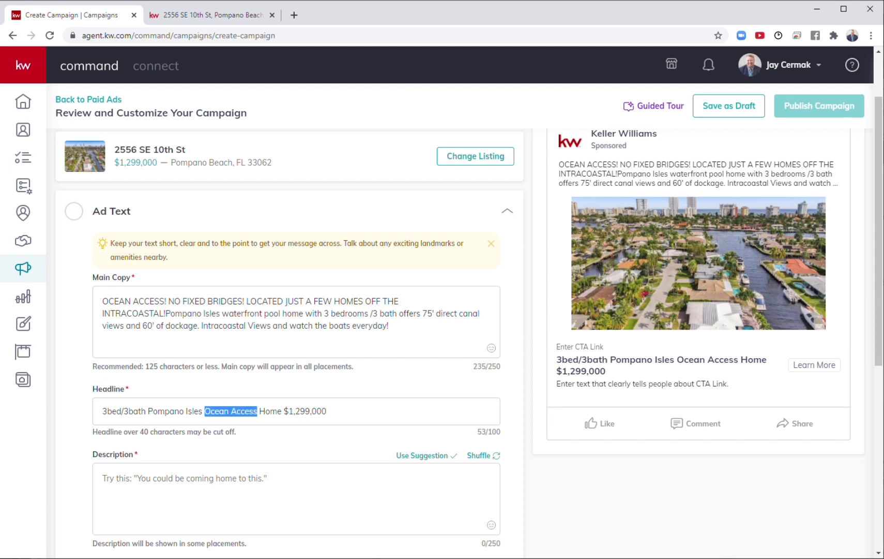
Step: Apply the suggested description 'You could be coming home to this.' and check it in the preview
{"action": "left_click", "coordinate": [327, 410]}
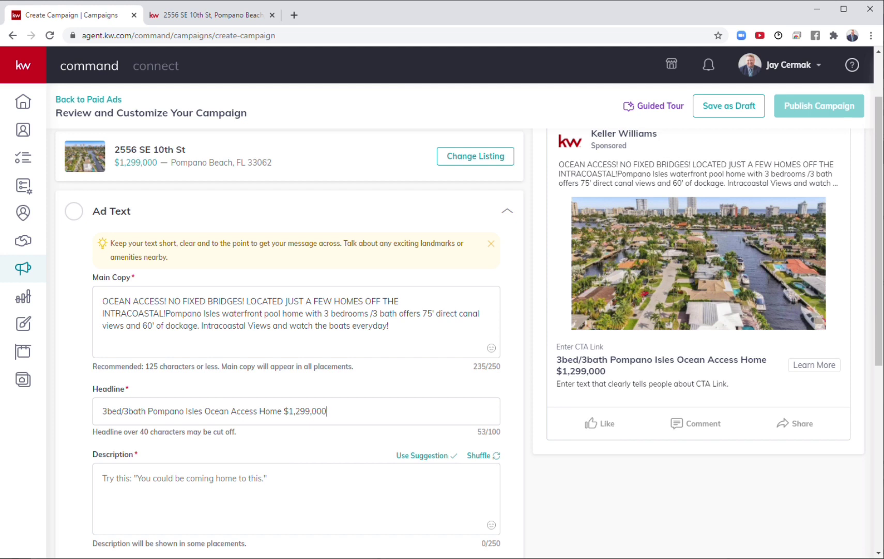
{"action": "left_click", "coordinate": [104, 478]}
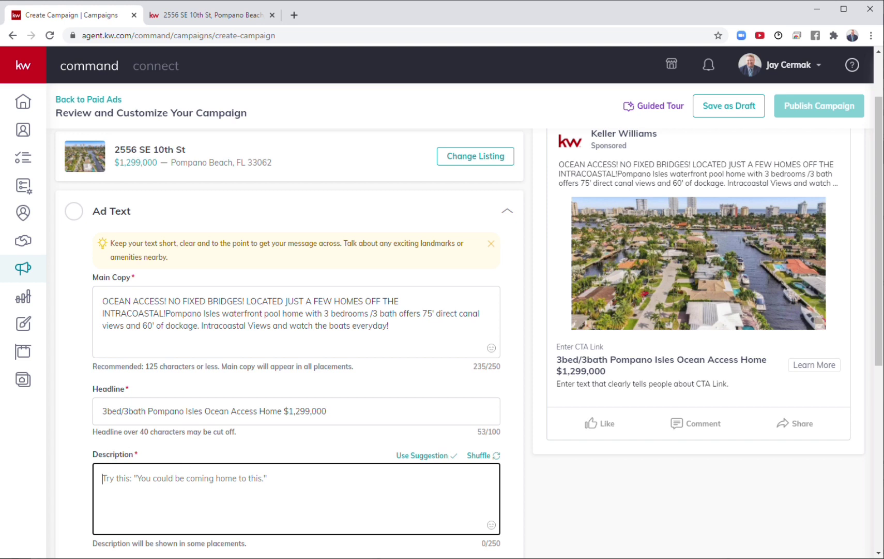
{"action": "left_click", "coordinate": [423, 455]}
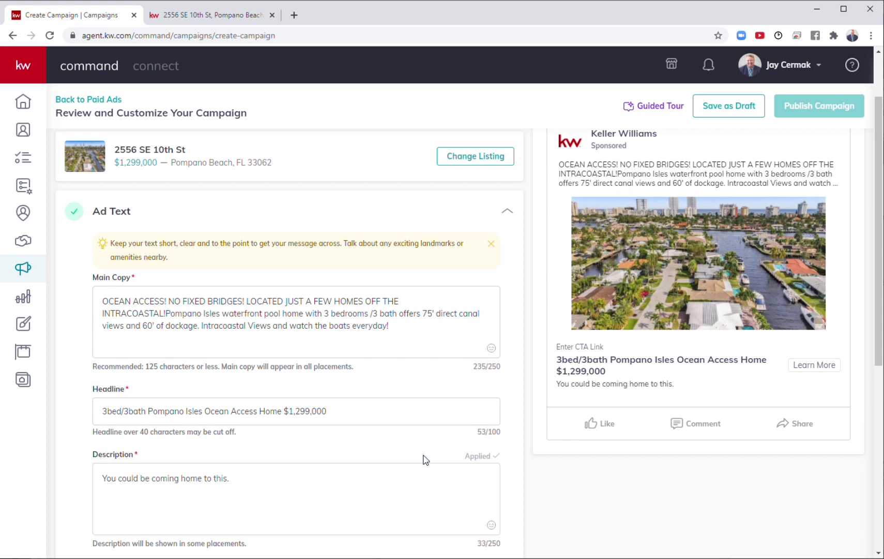
{"action": "left_click", "coordinate": [229, 478]}
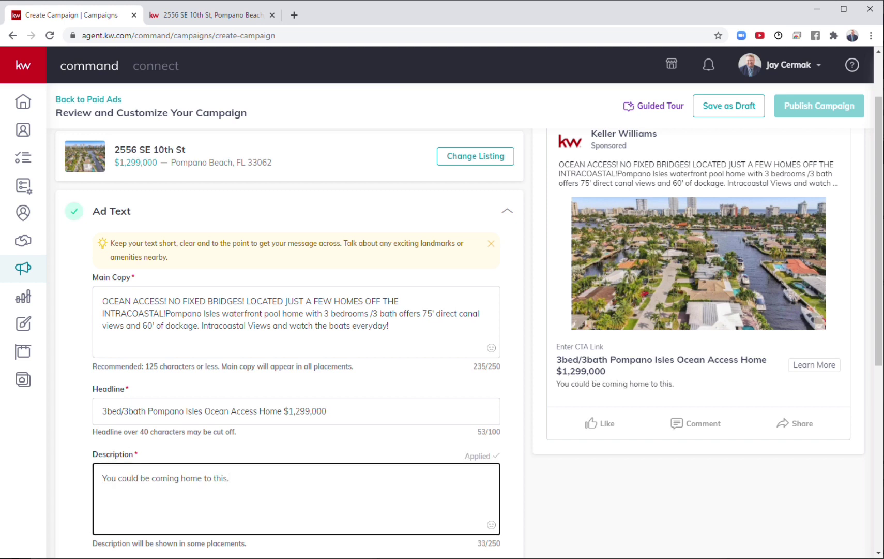
{"action": "left_click_drag", "start_coordinate": [614, 372], "coordinate": [557, 358]}
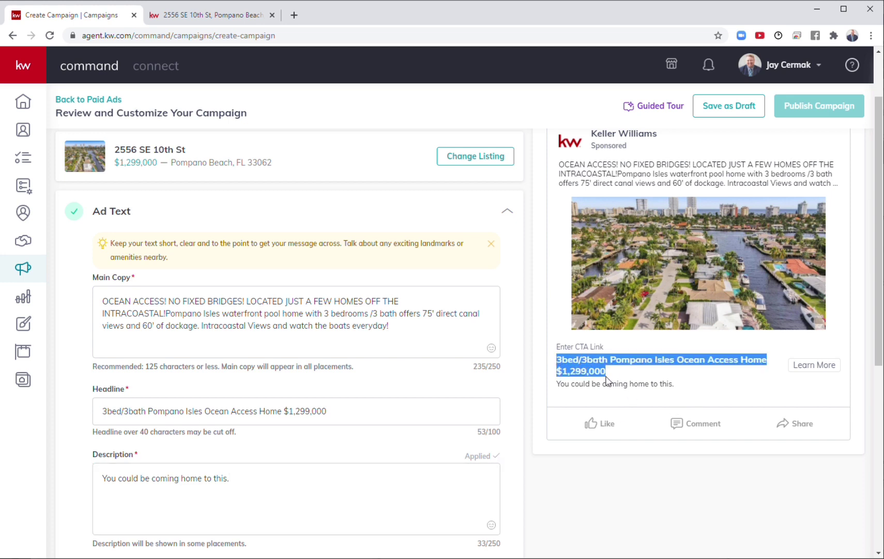
{"action": "triple_click", "coordinate": [613, 383]}
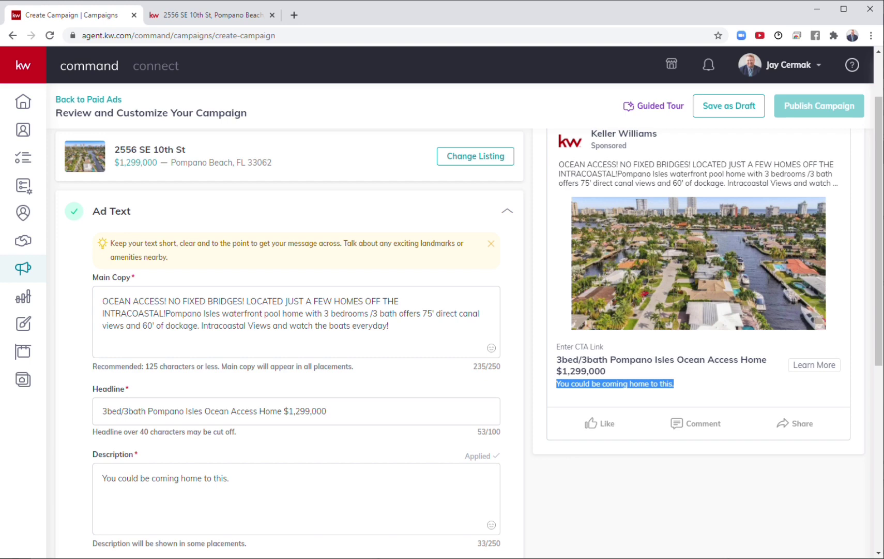
{"action": "scroll", "coordinate": [512, 426], "scroll_direction": "down", "scroll_amount": 3}
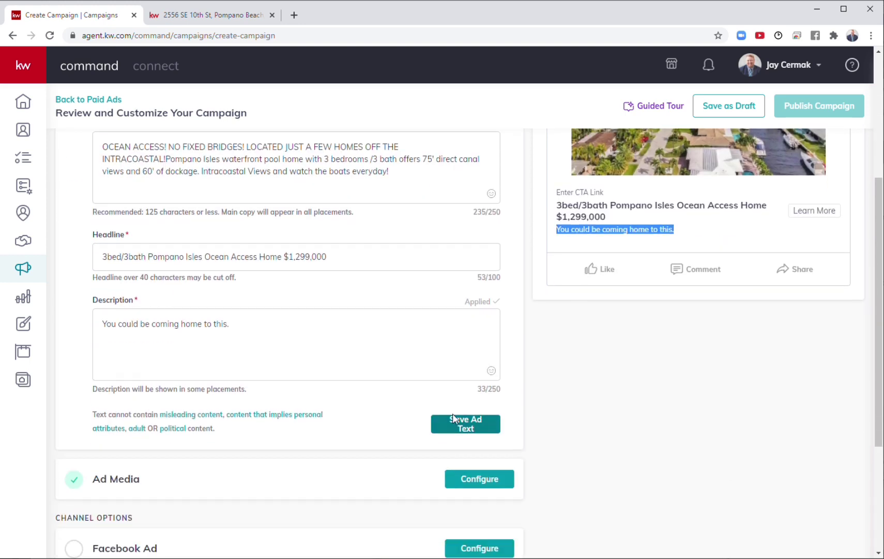
Step: Save the ad text and open the Ad Media configuration
{"action": "left_click", "coordinate": [453, 422]}
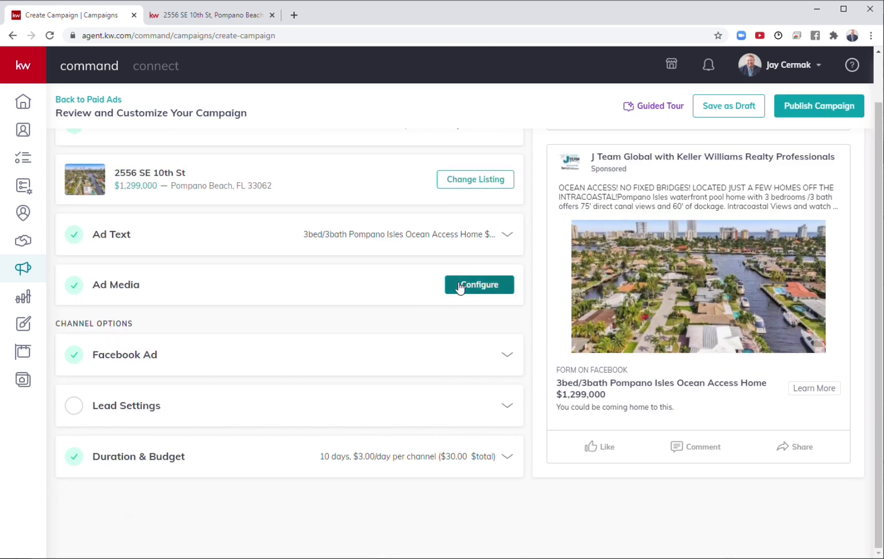
{"action": "left_click", "coordinate": [460, 287]}
{"action": "scroll", "coordinate": [247, 339], "scroll_direction": "down", "scroll_amount": 2}
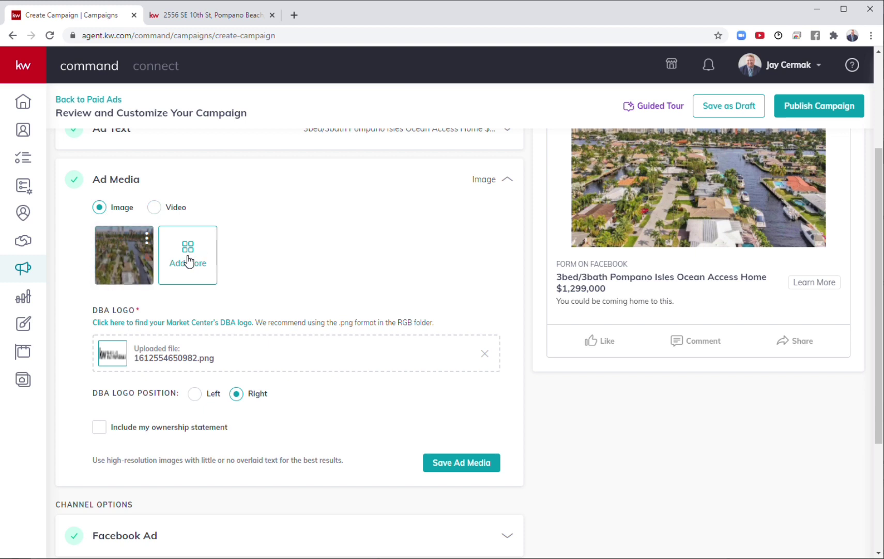
{"action": "scroll", "coordinate": [188, 261], "scroll_direction": "up", "scroll_amount": 3}
Step: Add the backyard pool photo with its crop shifted slightly down
{"action": "left_click", "coordinate": [176, 388]}
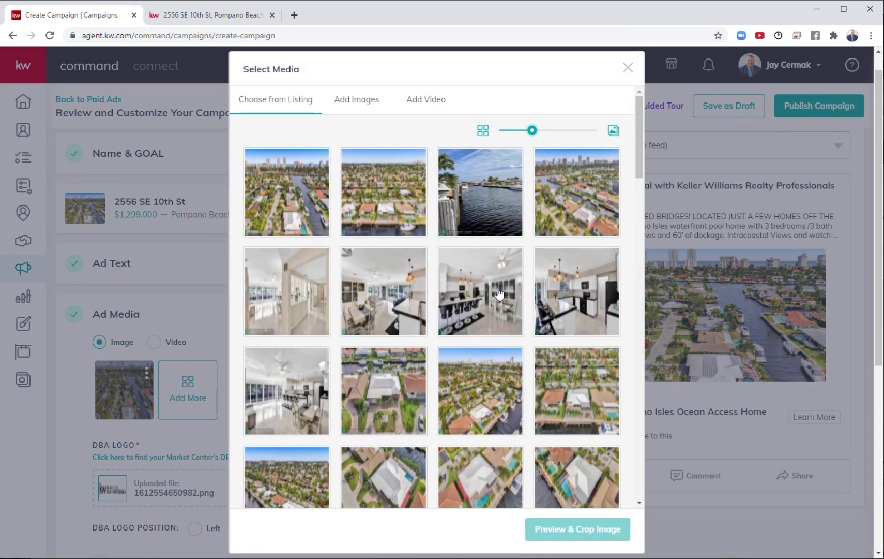
{"action": "left_click", "coordinate": [496, 309]}
{"action": "scroll", "coordinate": [497, 309], "scroll_direction": "down", "scroll_amount": 3}
{"action": "scroll", "coordinate": [496, 310], "scroll_direction": "down", "scroll_amount": 10}
{"action": "scroll", "coordinate": [495, 310], "scroll_direction": "down", "scroll_amount": 2}
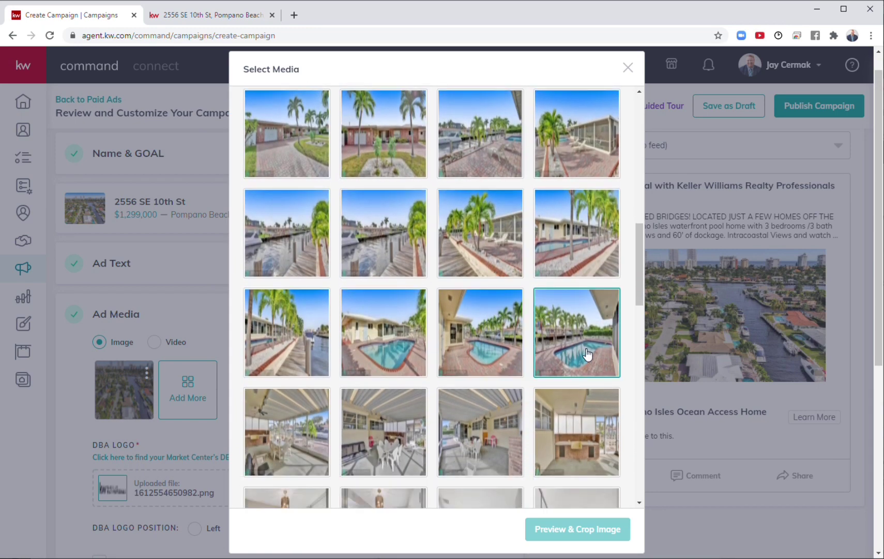
{"action": "left_click", "coordinate": [588, 354]}
{"action": "left_click", "coordinate": [599, 529]}
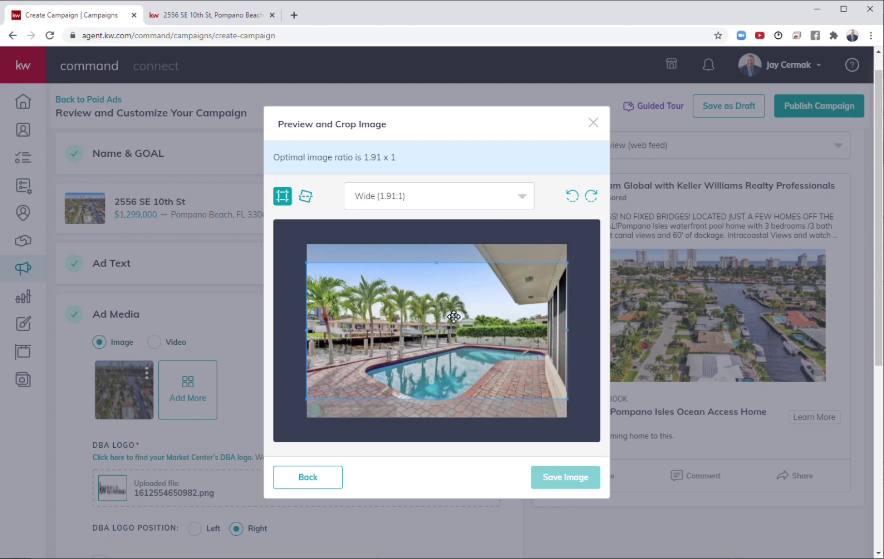
{"action": "left_click_drag", "start_coordinate": [455, 315], "coordinate": [452, 322]}
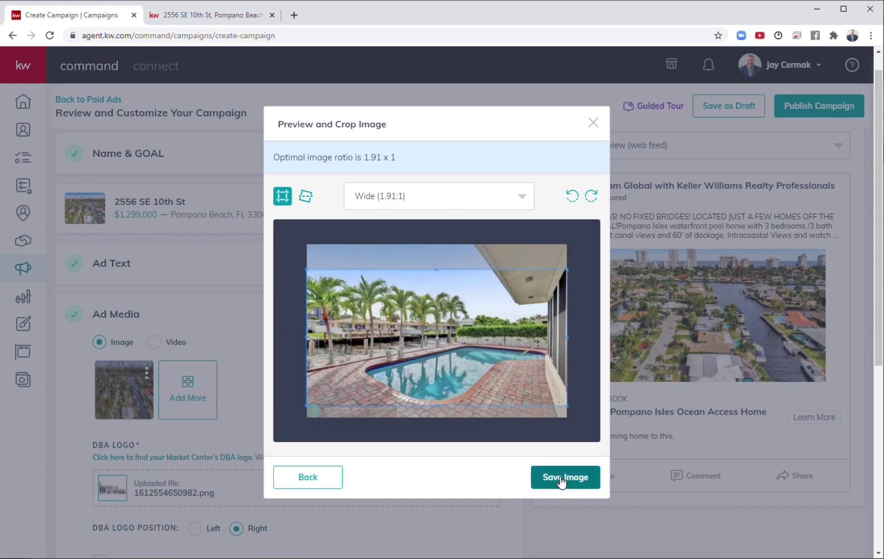
{"action": "left_click", "coordinate": [563, 480]}
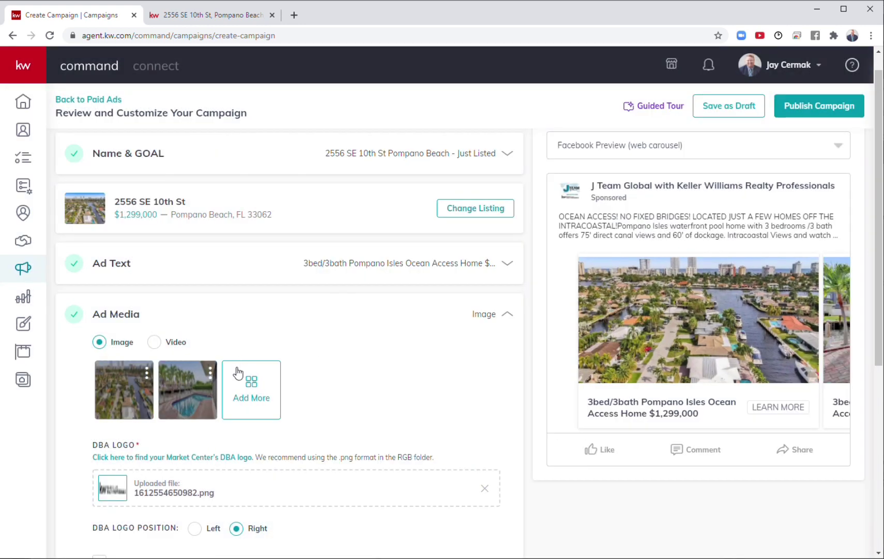
Step: Add the kitchen and dining photo, cropped Wide 1.91:1 with the frame moved down
{"action": "left_click", "coordinate": [251, 393]}
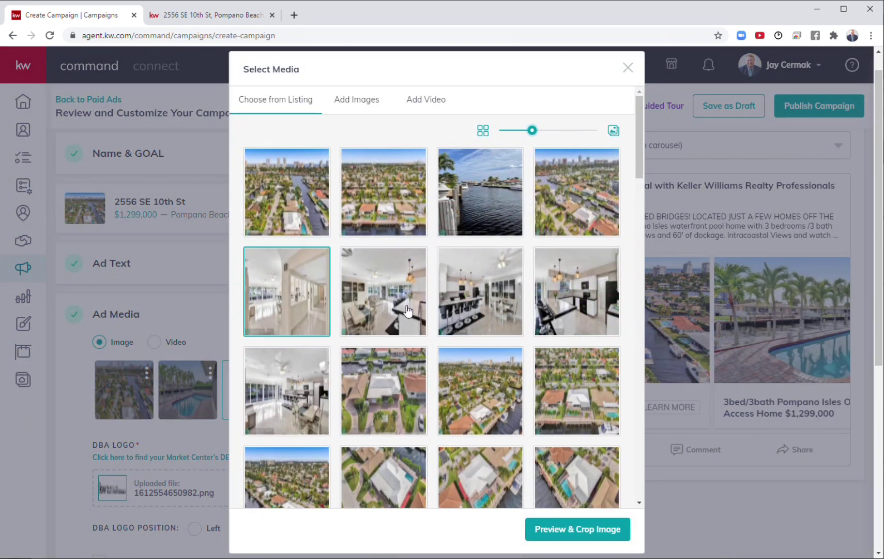
{"action": "left_click", "coordinate": [477, 331]}
{"action": "left_click", "coordinate": [539, 525]}
{"action": "left_click_drag", "start_coordinate": [440, 299], "coordinate": [436, 311]}
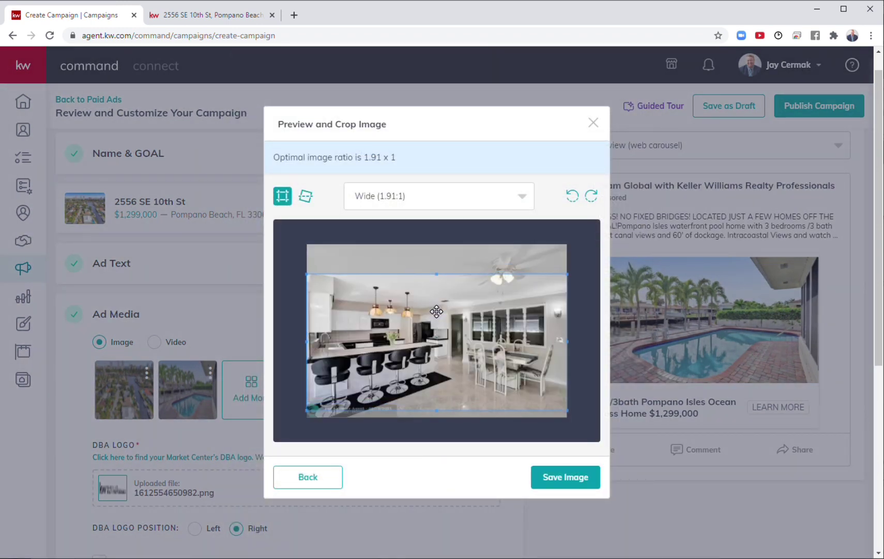
{"action": "left_click", "coordinate": [564, 490]}
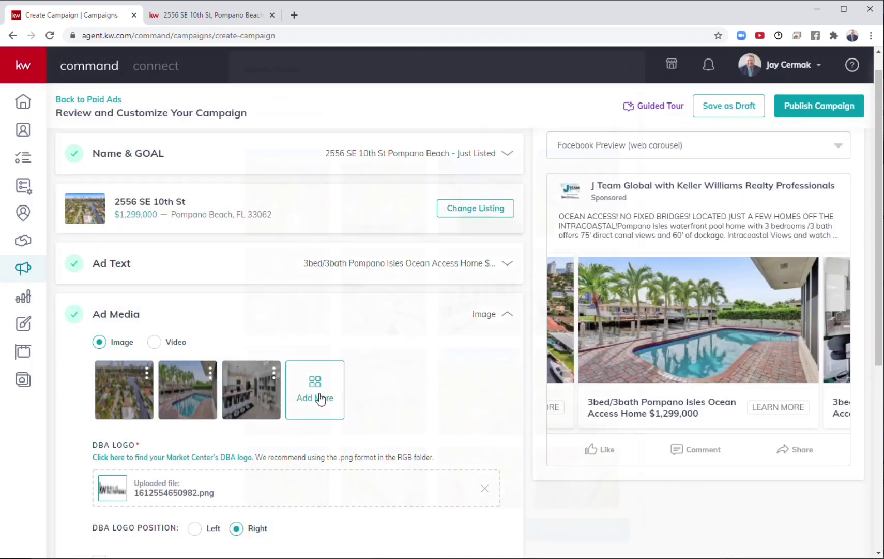
Step: Add the top-down aerial house photo with its Wide 1.91:1 crop nudged upward
{"action": "left_click", "coordinate": [324, 398]}
{"action": "scroll", "coordinate": [469, 340], "scroll_direction": "down", "scroll_amount": 6}
{"action": "scroll", "coordinate": [468, 340], "scroll_direction": "down", "scroll_amount": 4}
{"action": "scroll", "coordinate": [468, 345], "scroll_direction": "down", "scroll_amount": 6}
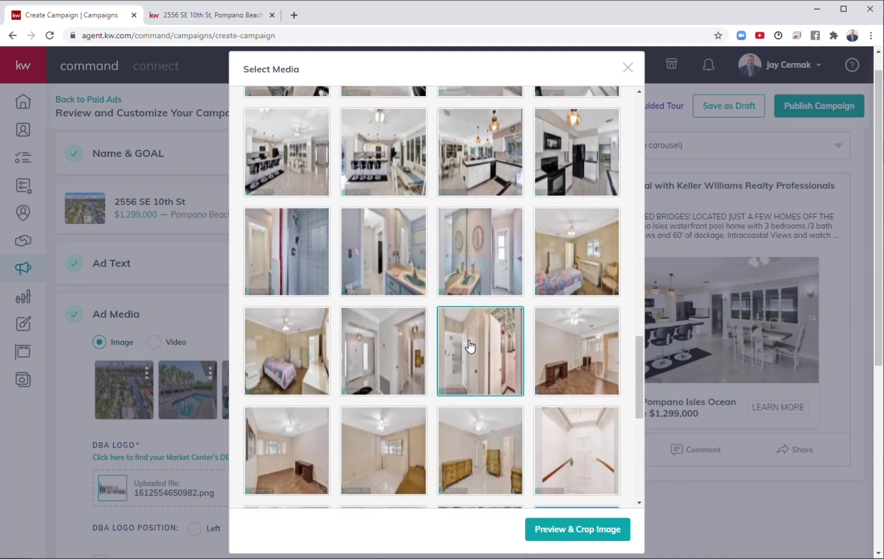
{"action": "scroll", "coordinate": [470, 346], "scroll_direction": "down", "scroll_amount": 2}
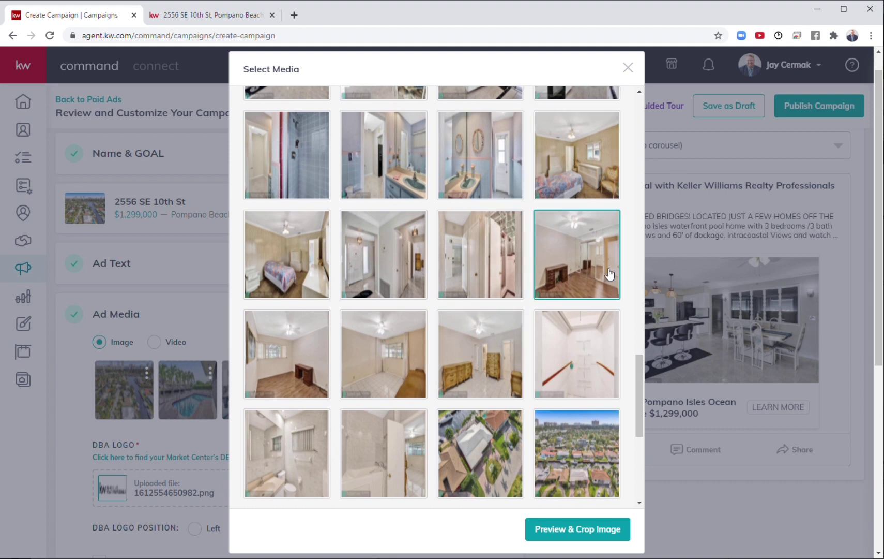
{"action": "left_click", "coordinate": [473, 475]}
{"action": "left_click", "coordinate": [576, 529]}
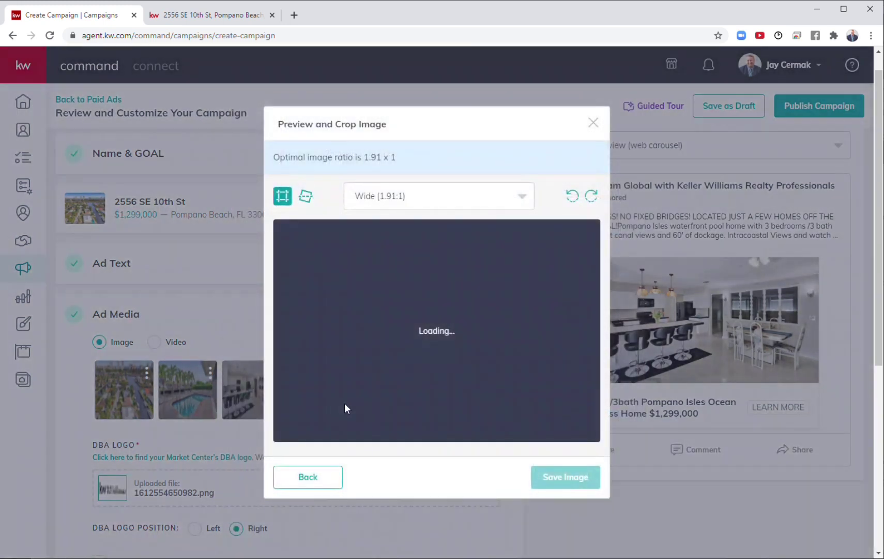
{"action": "left_click_drag", "start_coordinate": [440, 337], "coordinate": [444, 311]}
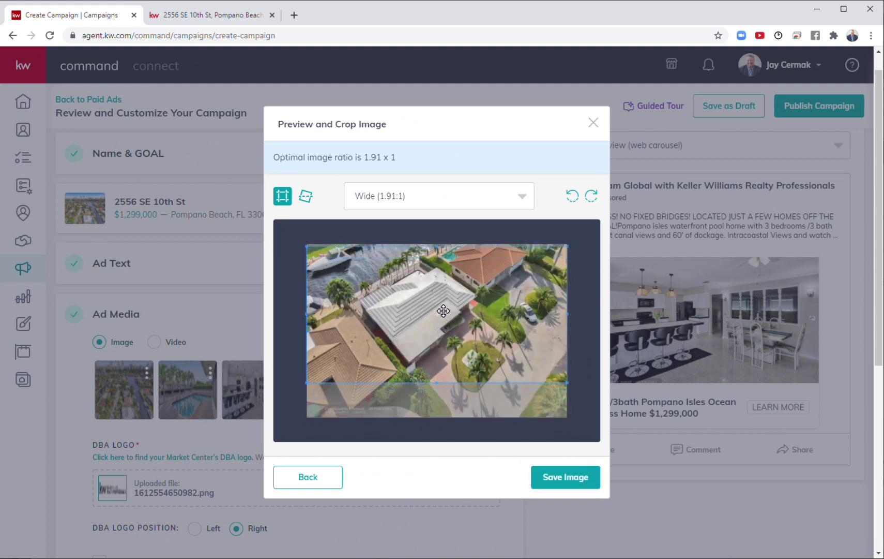
{"action": "left_click", "coordinate": [575, 476]}
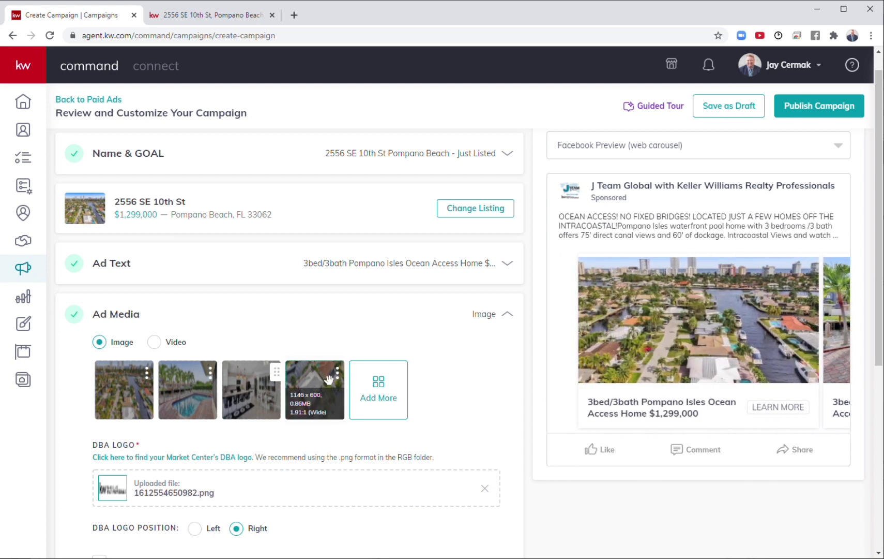
Step: Drag the aerial photo into the second slot and save the ad media
{"action": "left_click_drag", "start_coordinate": [322, 381], "coordinate": [170, 383]}
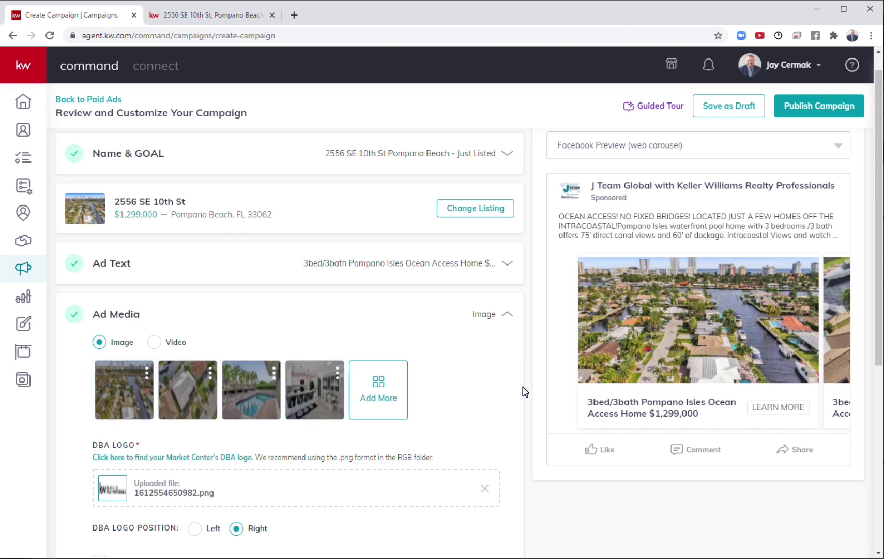
{"action": "scroll", "coordinate": [524, 392], "scroll_direction": "down", "scroll_amount": 5}
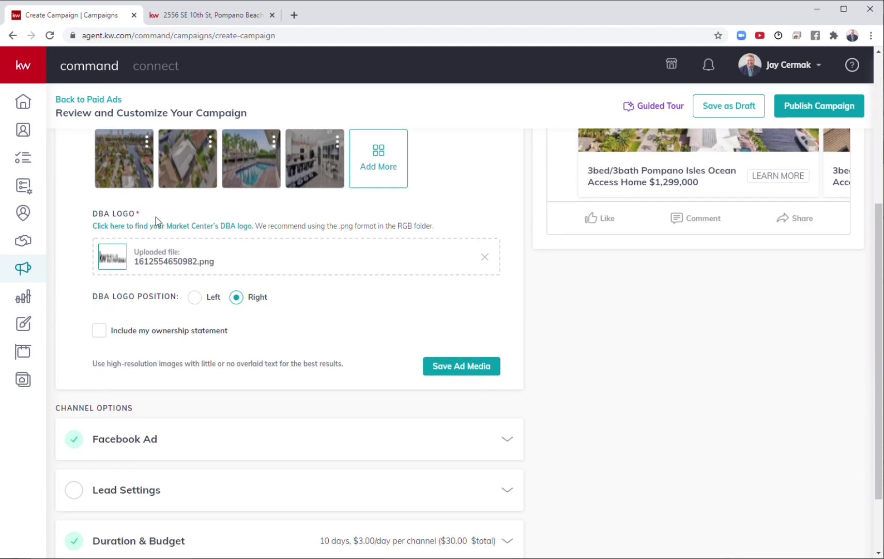
{"action": "scroll", "coordinate": [468, 330], "scroll_direction": "up", "scroll_amount": 2}
{"action": "scroll", "coordinate": [468, 330], "scroll_direction": "up", "scroll_amount": 1}
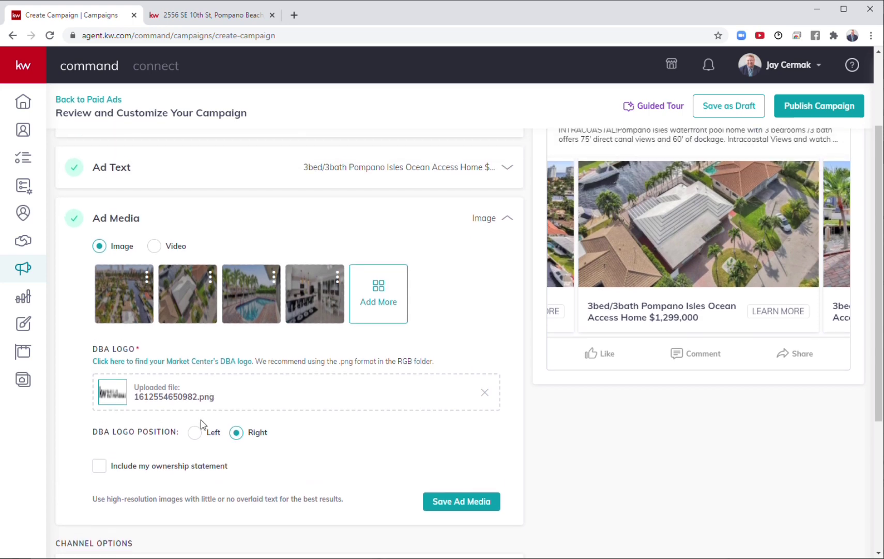
{"action": "left_click", "coordinate": [489, 501]}
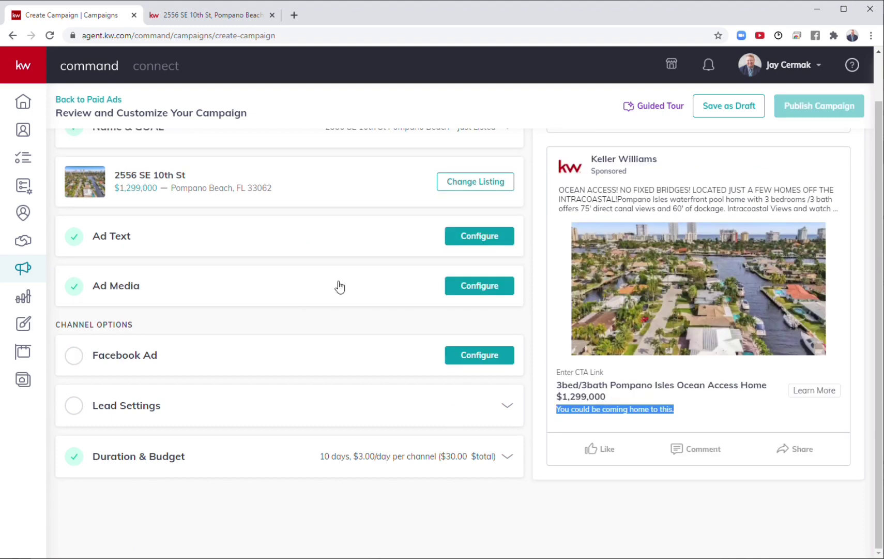
Step: In the Facebook Ad settings, choose the J Team Global with Keller Williams Realty Professionals page
{"action": "left_click", "coordinate": [474, 356]}
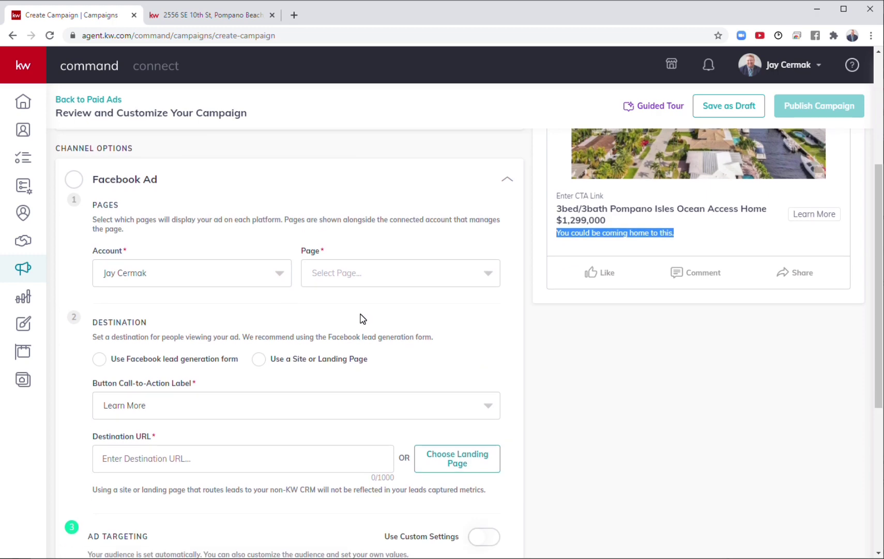
{"action": "scroll", "coordinate": [362, 316], "scroll_direction": "up", "scroll_amount": 3}
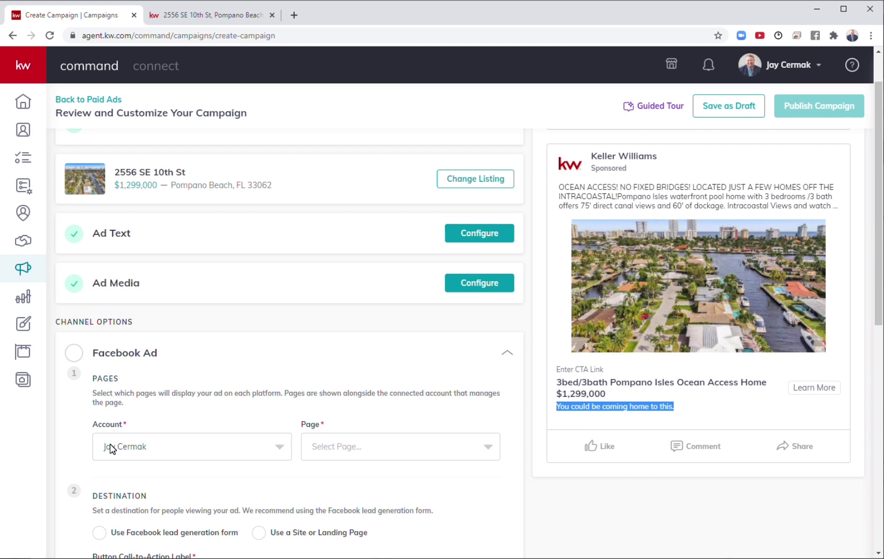
{"action": "left_click", "coordinate": [346, 446]}
{"action": "left_click", "coordinate": [341, 468]}
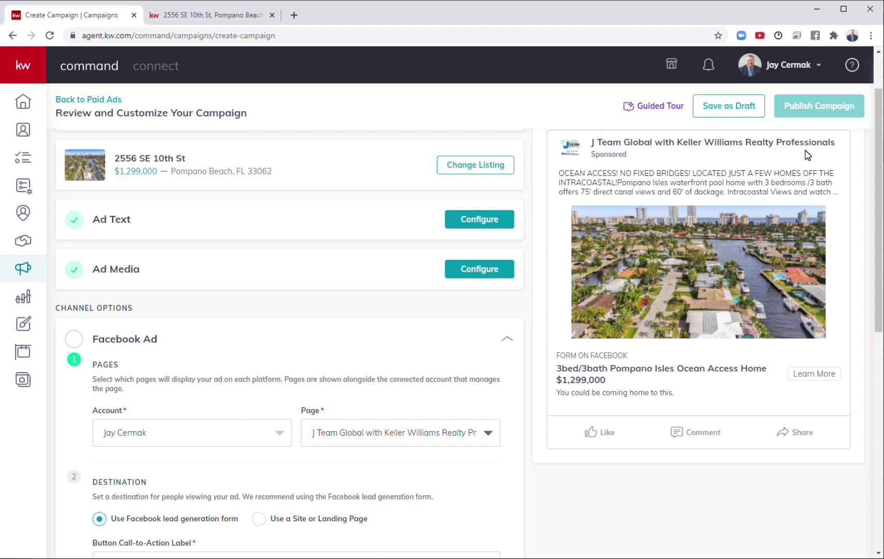
{"action": "scroll", "coordinate": [543, 257], "scroll_direction": "down", "scroll_amount": 3}
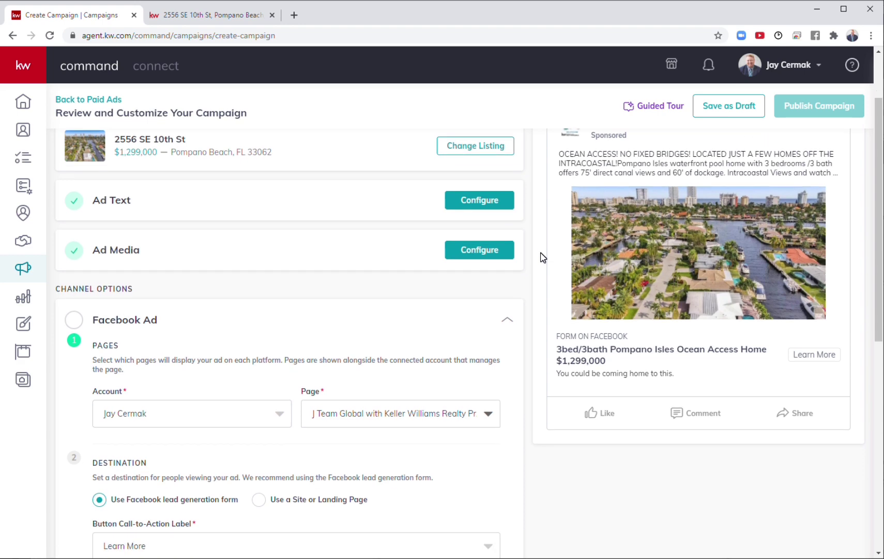
Step: Keep Learn More as the lead form's call-to-action label
{"action": "scroll", "coordinate": [542, 255], "scroll_direction": "down", "scroll_amount": 2}
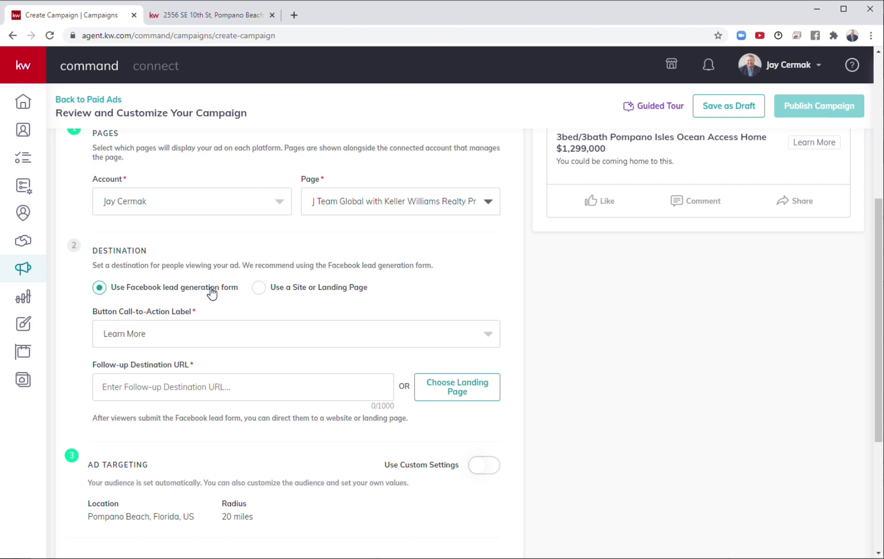
{"action": "left_click", "coordinate": [205, 328]}
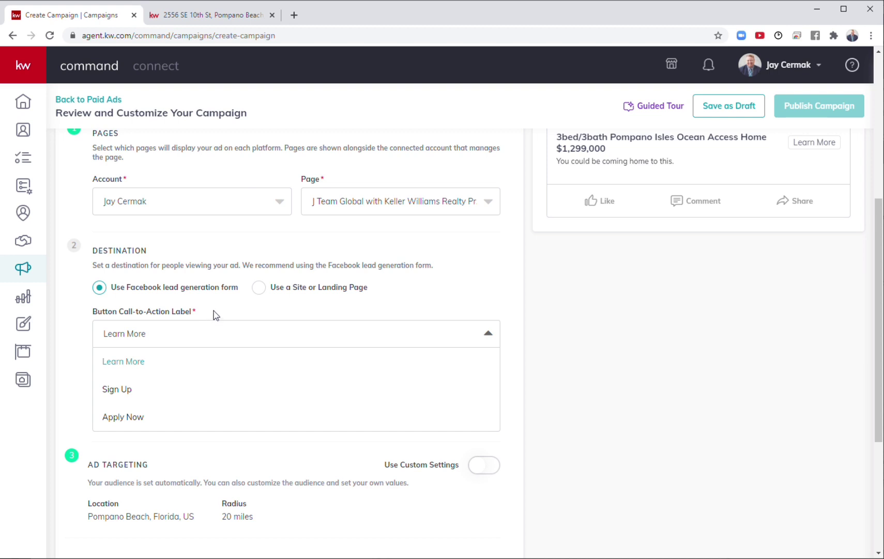
{"action": "left_click", "coordinate": [215, 314]}
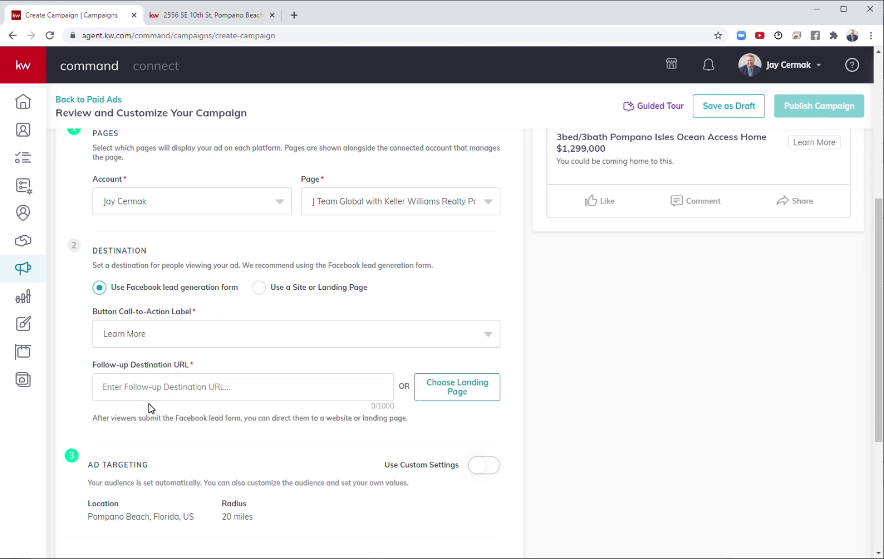
Step: Paste the listing's jteamglobal.kw.com page address into Follow-up Destination URL
{"action": "type", "text": "https://"}
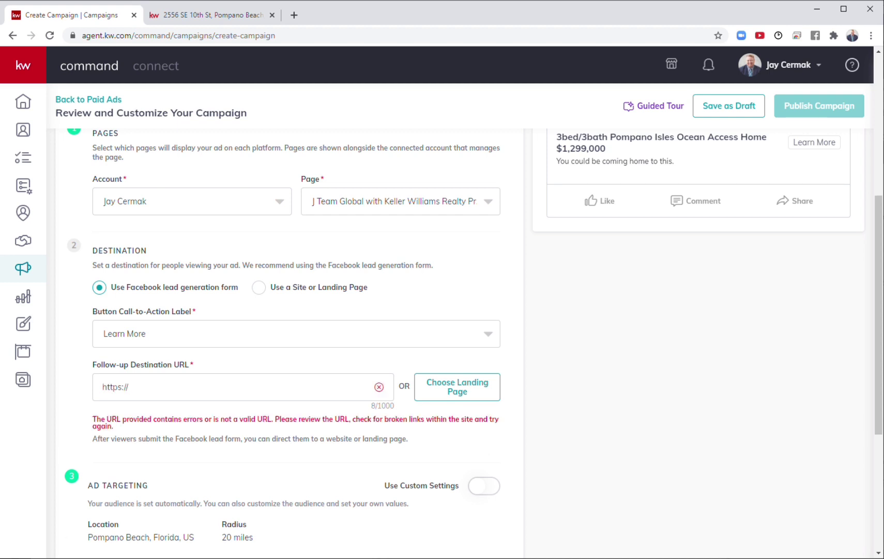
{"action": "key", "text": "ctrl+a"}
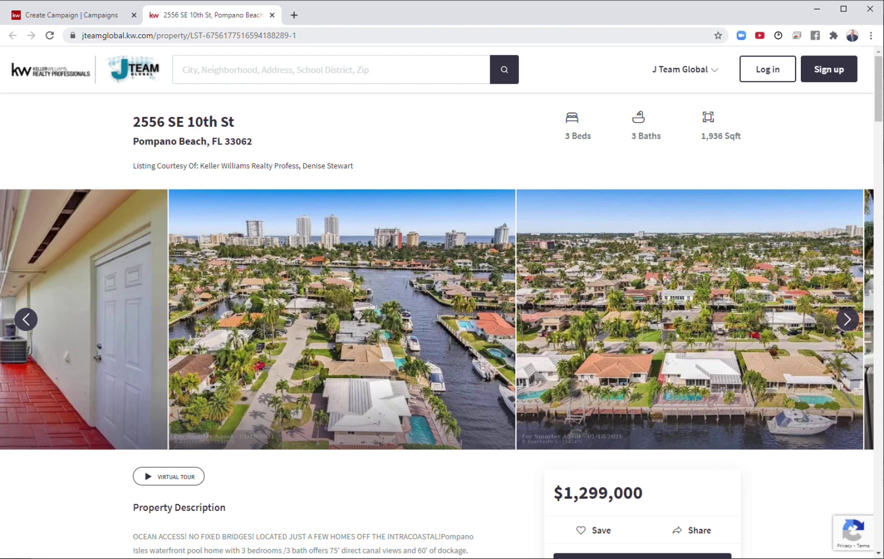
{"action": "left_click", "coordinate": [141, 36]}
{"action": "key", "text": "ctrl+c"}
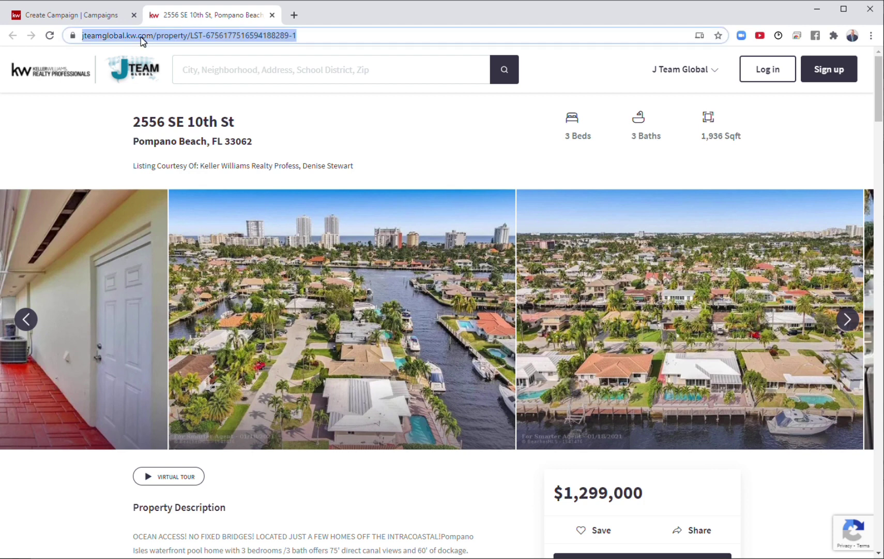
{"action": "left_click", "coordinate": [103, 20]}
{"action": "key", "text": "ctrl+a"}
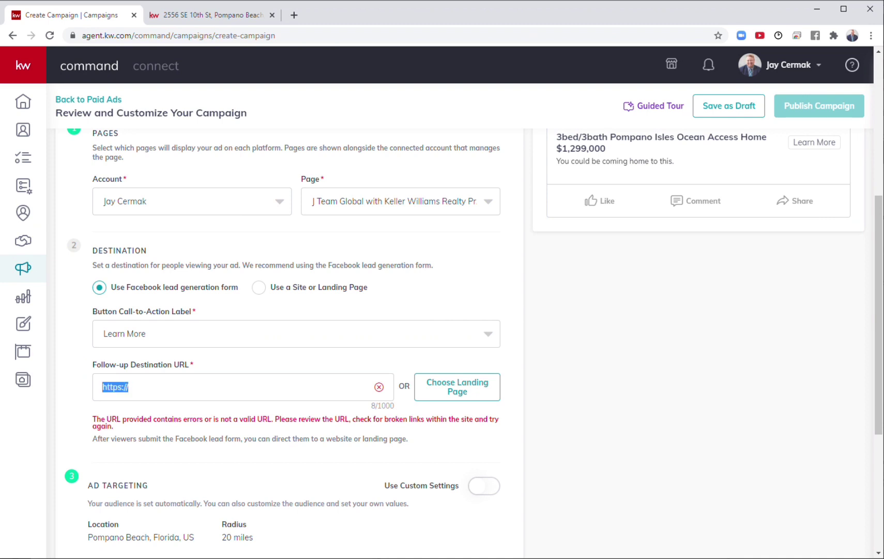
{"action": "key", "text": "ctrl+v"}
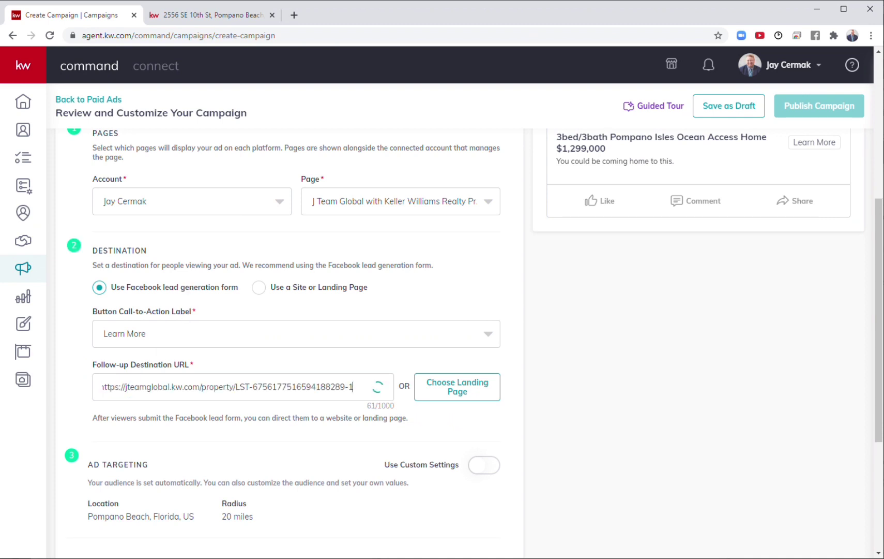
Step: Switch the ad to custom audience targeting around Pompano Beach, Florida
{"action": "scroll", "coordinate": [231, 400], "scroll_direction": "down", "scroll_amount": 1}
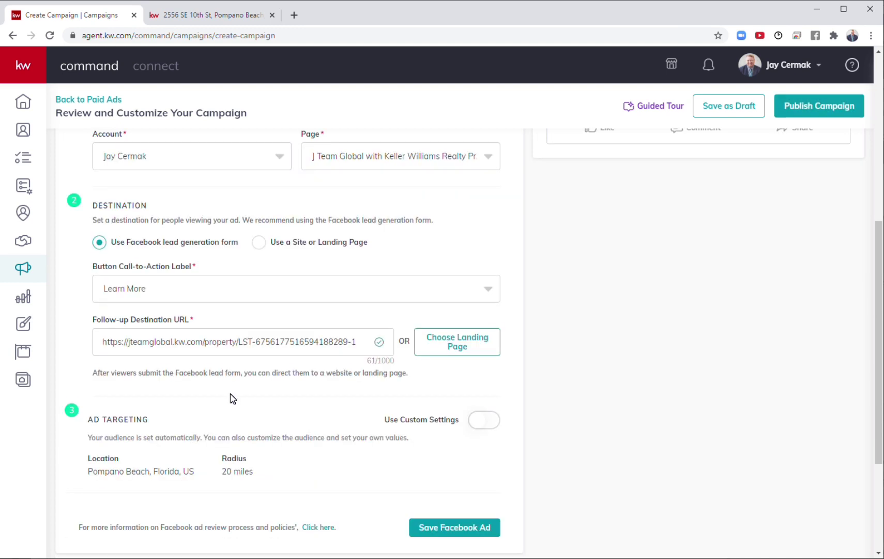
{"action": "scroll", "coordinate": [231, 401], "scroll_direction": "down", "scroll_amount": 3}
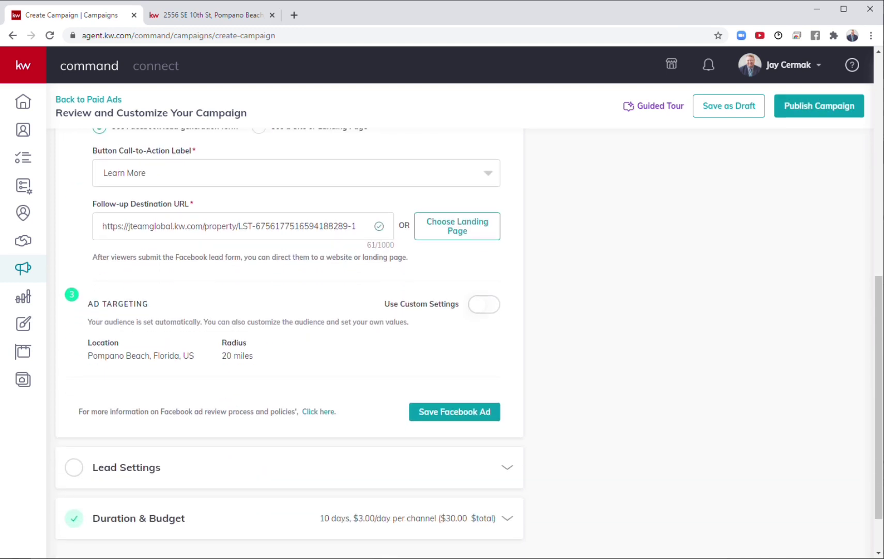
{"action": "triple_click", "coordinate": [137, 356]}
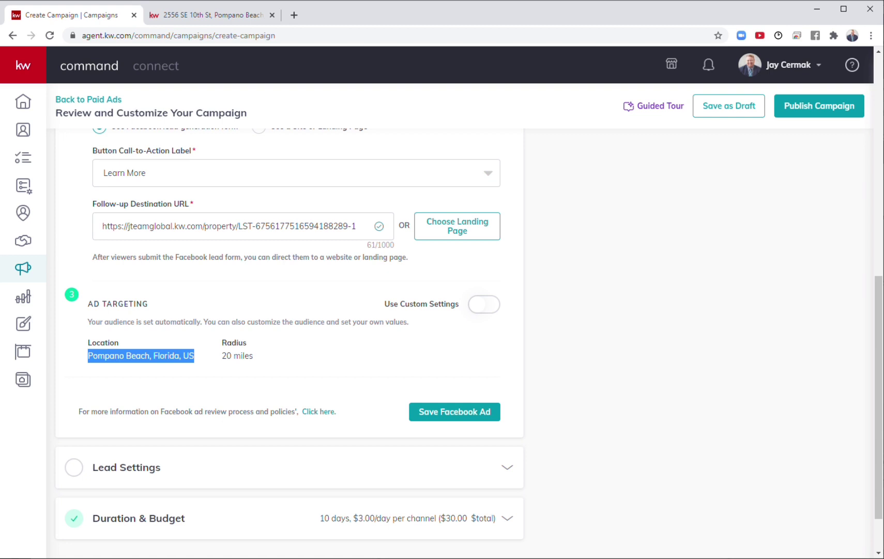
{"action": "triple_click", "coordinate": [228, 356]}
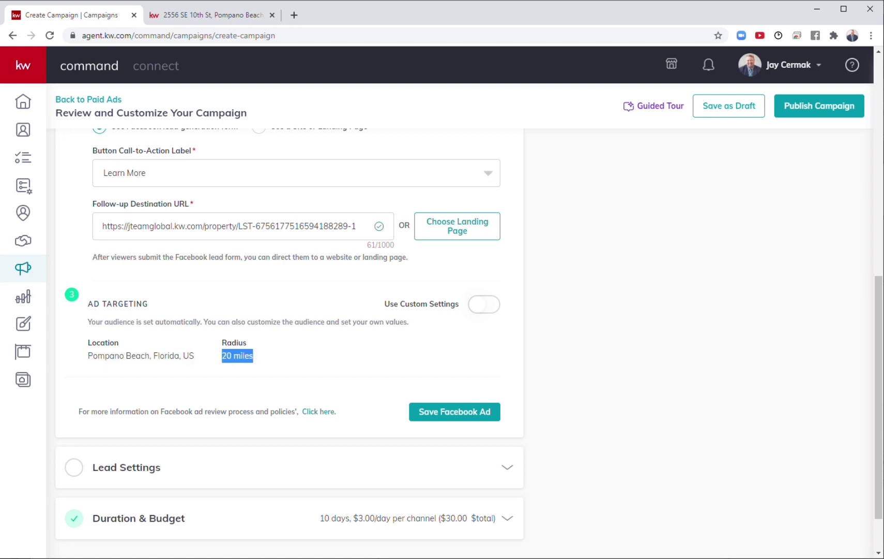
{"action": "left_click", "coordinate": [490, 308]}
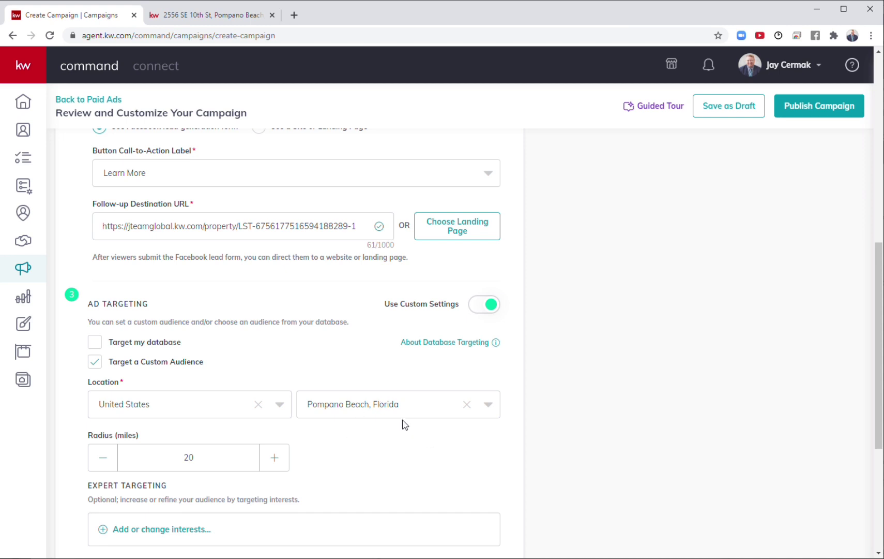
Step: Adjust the targeting radius with the minus and plus buttons so it reads 20 miles
{"action": "scroll", "coordinate": [400, 411], "scroll_direction": "down", "scroll_amount": 1}
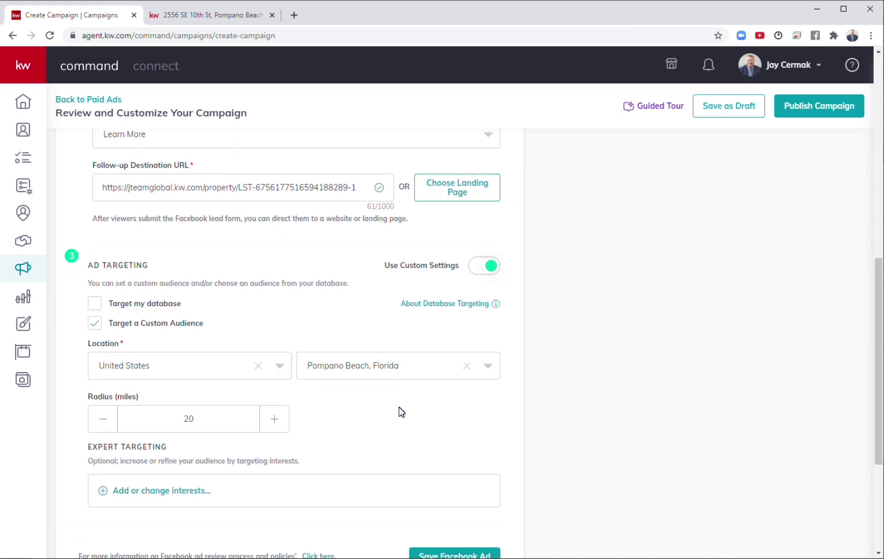
{"action": "scroll", "coordinate": [400, 411], "scroll_direction": "down", "scroll_amount": 1}
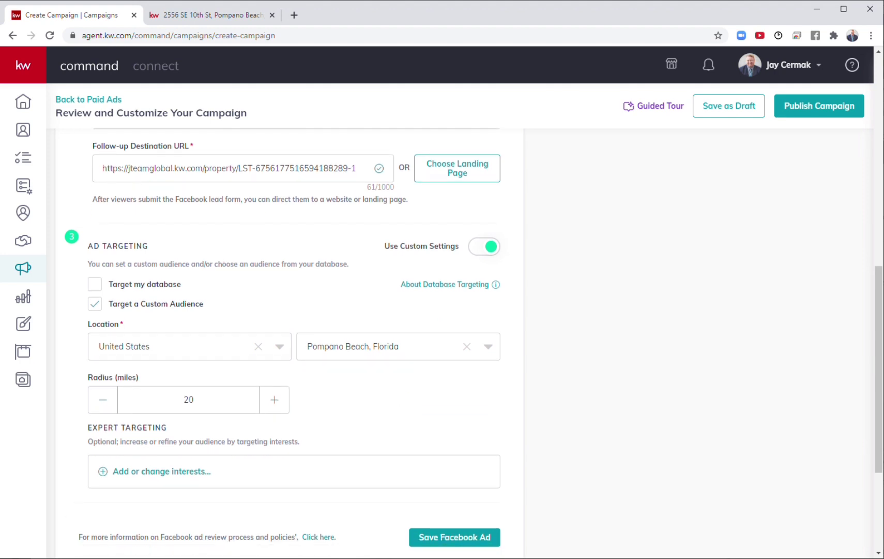
{"action": "left_click", "coordinate": [102, 403]}
{"action": "left_click", "coordinate": [102, 402]}
{"action": "left_click", "coordinate": [102, 402]}
{"action": "left_click", "coordinate": [285, 407]}
{"action": "left_click", "coordinate": [284, 407]}
{"action": "left_click", "coordinate": [285, 407]}
{"action": "right_click", "coordinate": [285, 407]}
{"action": "left_click", "coordinate": [286, 406]}
Step: Search for and tick the Zillow, realtor.com and Trulia interests
{"action": "left_click", "coordinate": [172, 473]}
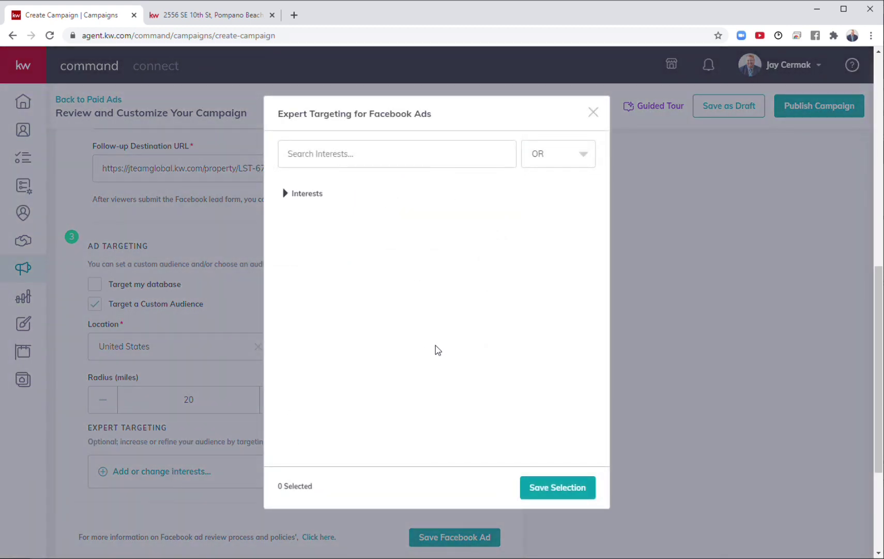
{"action": "left_click", "coordinate": [285, 193]}
{"action": "left_click", "coordinate": [321, 153]}
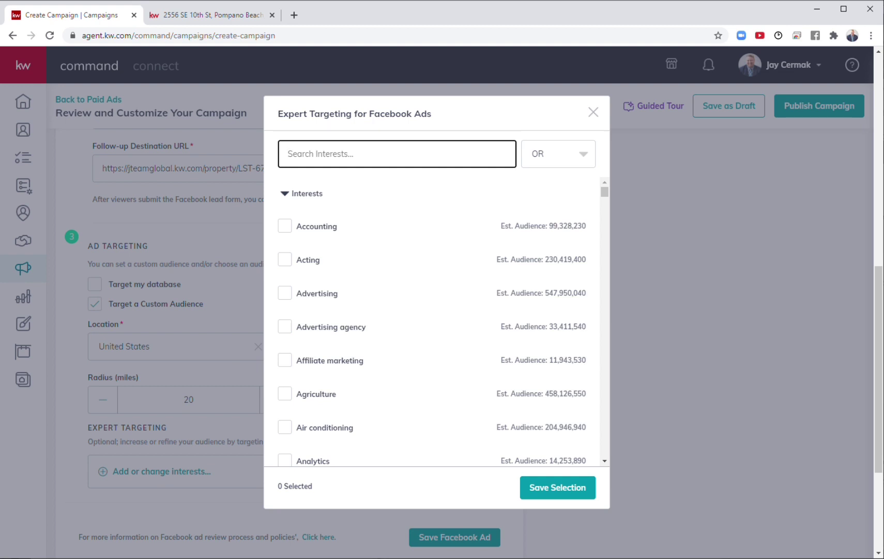
{"action": "type", "text": "zillow"}
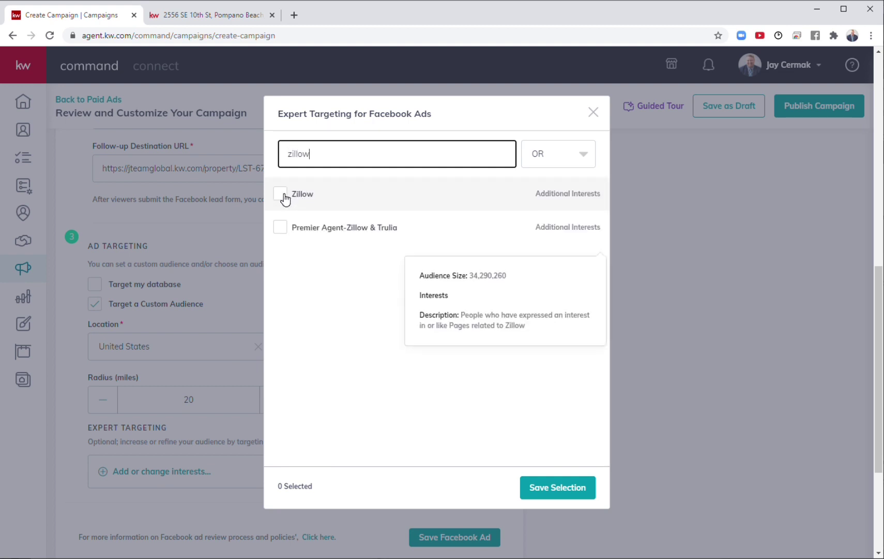
{"action": "left_click", "coordinate": [280, 194]}
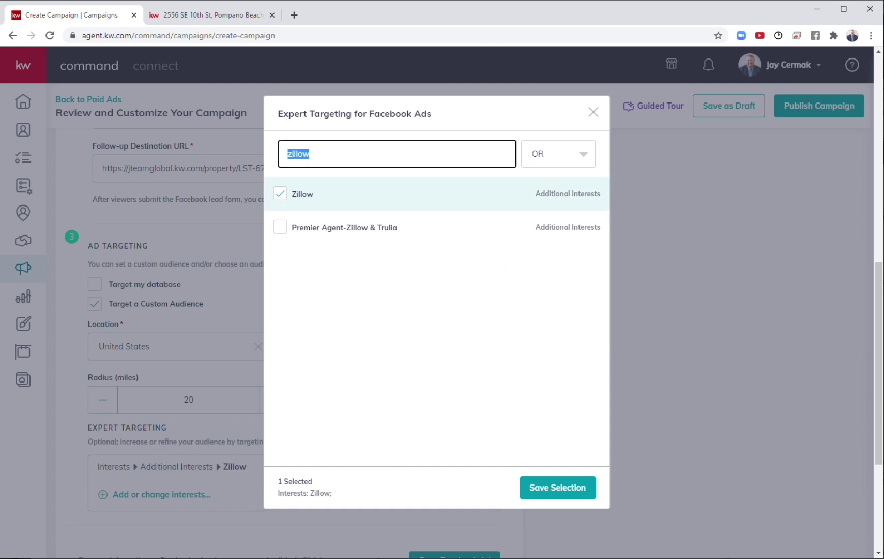
{"action": "type", "text": "realtor.com"}
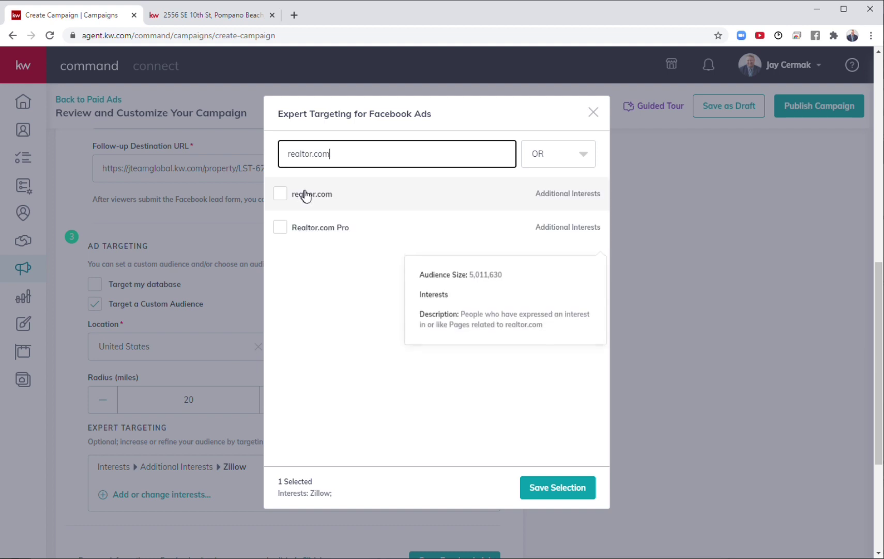
{"action": "left_click", "coordinate": [305, 194]}
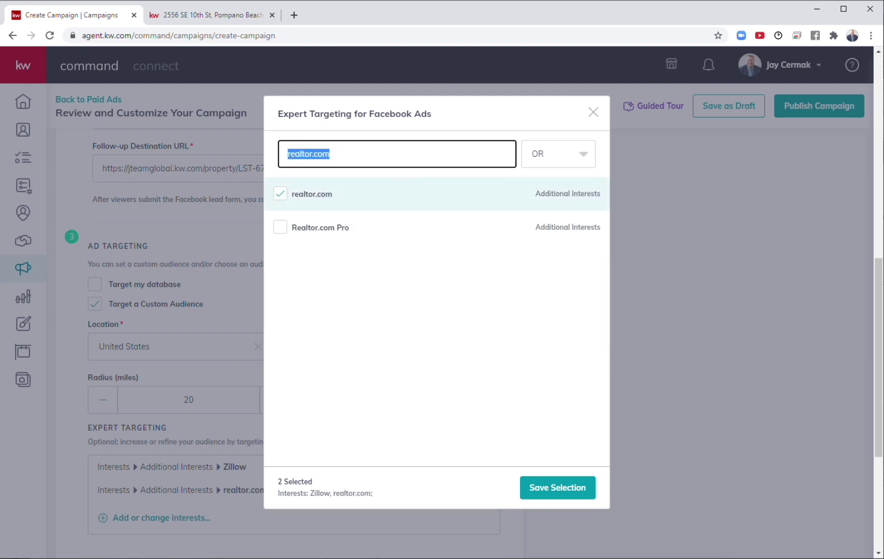
{"action": "type", "text": "trulia"}
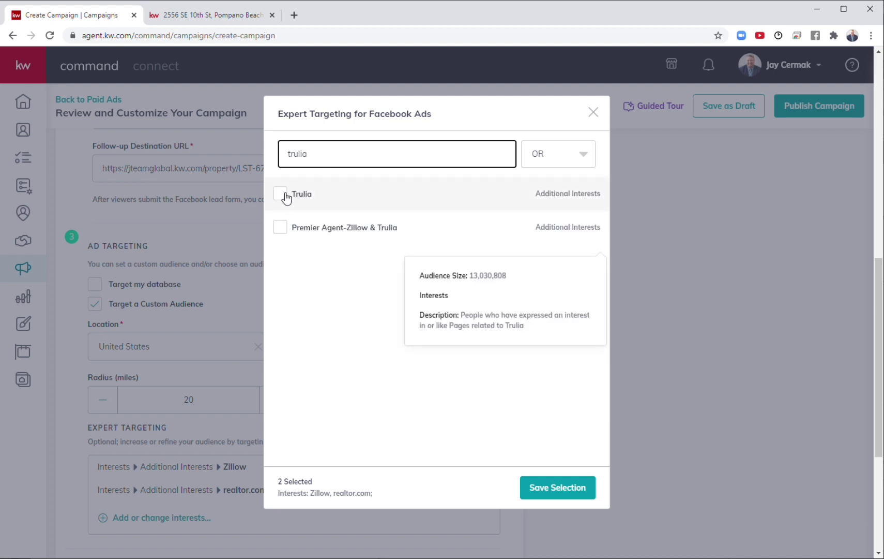
{"action": "left_click", "coordinate": [286, 198]}
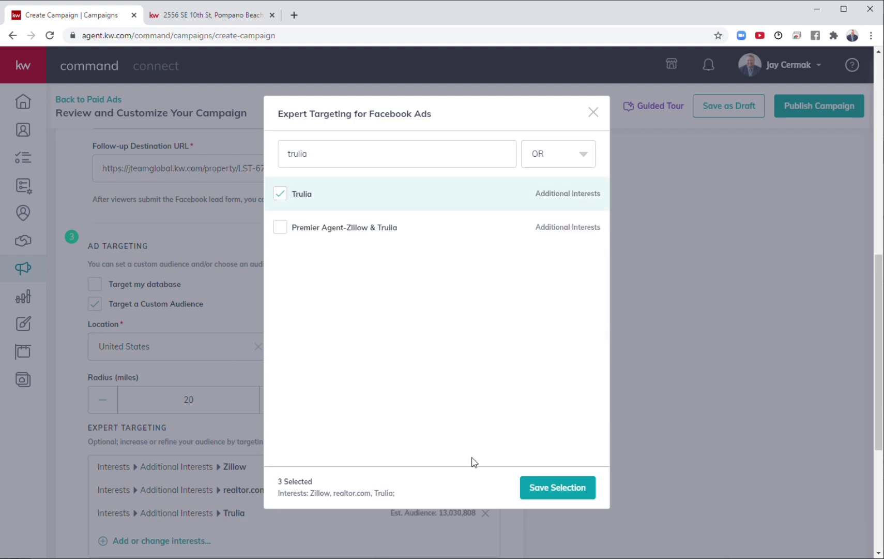
Step: Clear the interest search and save the three-interest selection
{"action": "right_click", "coordinate": [441, 154]}
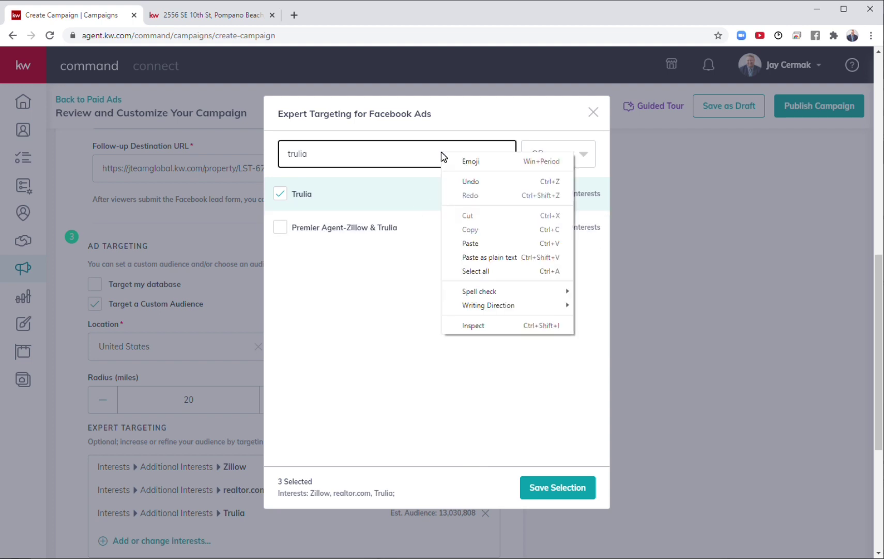
{"action": "key", "text": "ctrl+a"}
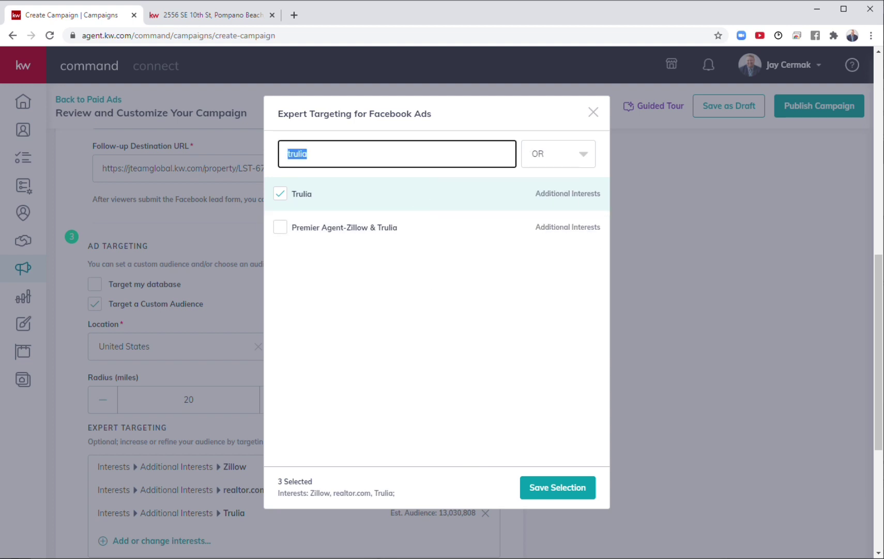
{"action": "type", "text": "boats"}
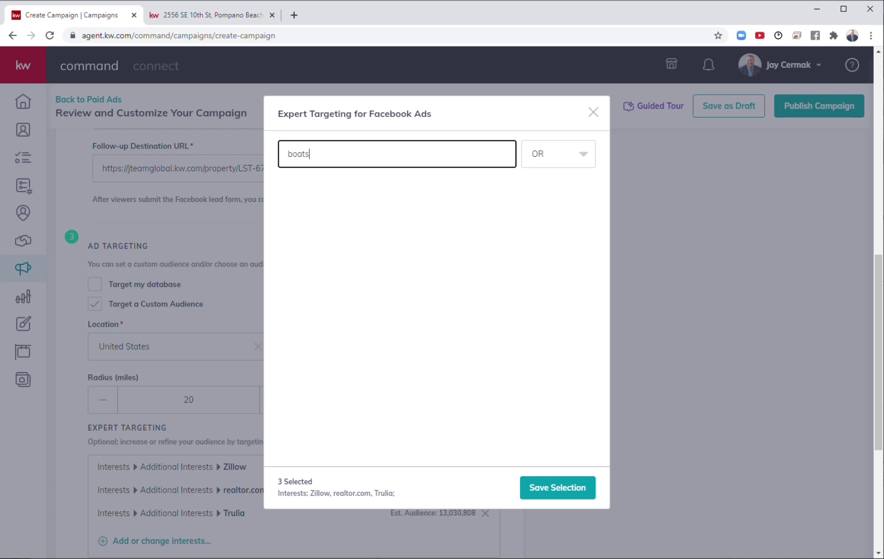
{"action": "key", "text": "ctrl+a"}
{"action": "key", "text": "BackSpace"}
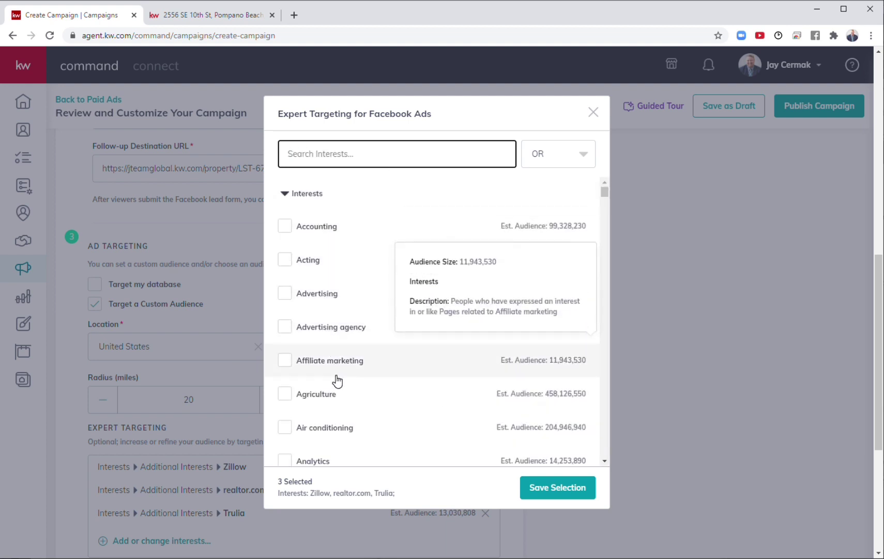
{"action": "scroll", "coordinate": [336, 381], "scroll_direction": "down", "scroll_amount": 1}
{"action": "scroll", "coordinate": [337, 380], "scroll_direction": "down", "scroll_amount": 4}
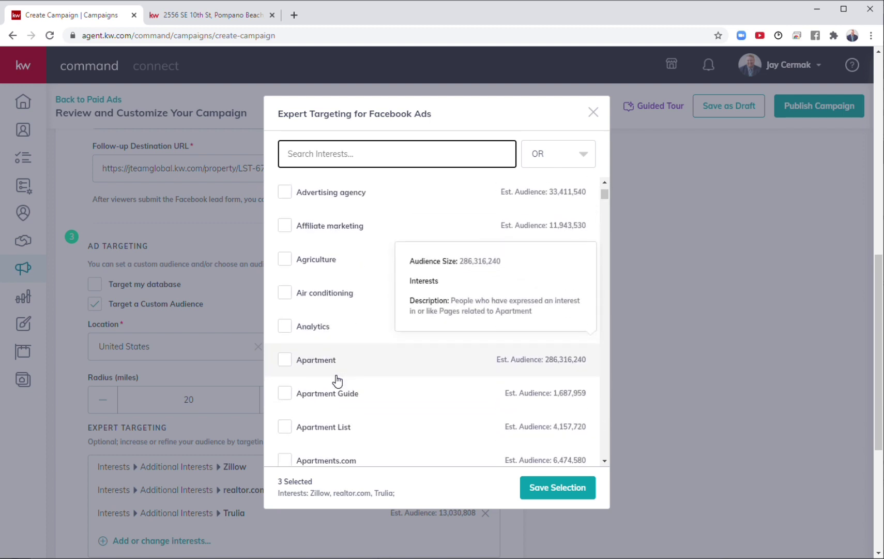
{"action": "scroll", "coordinate": [339, 404], "scroll_direction": "down", "scroll_amount": 6}
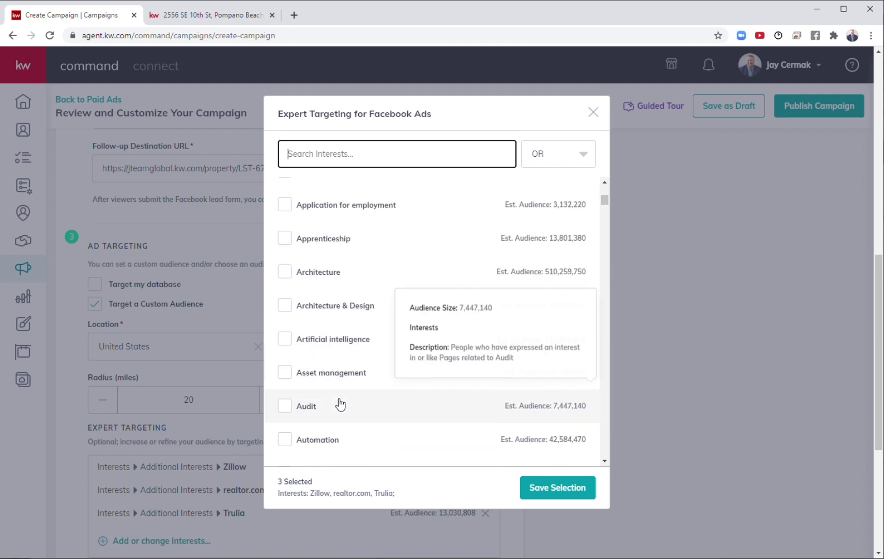
{"action": "scroll", "coordinate": [340, 403], "scroll_direction": "down", "scroll_amount": 4}
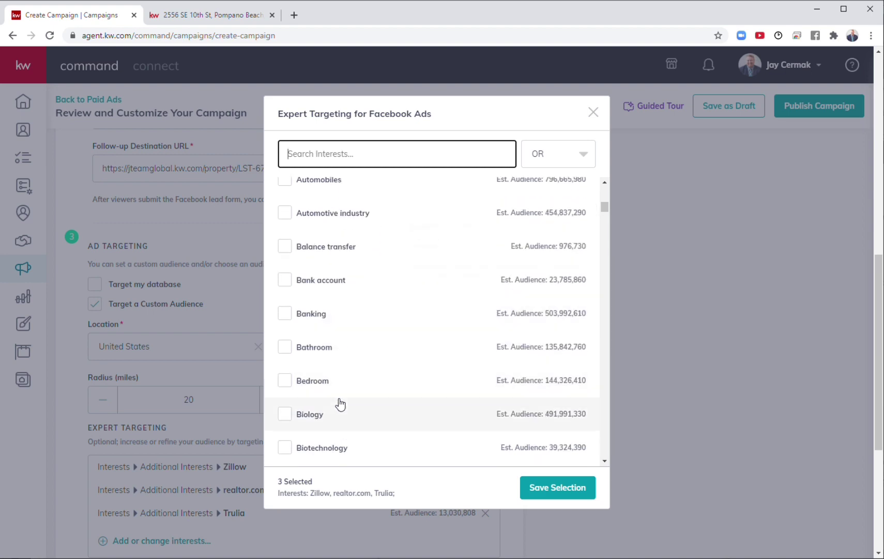
{"action": "left_click", "coordinate": [547, 486]}
Step: Save the Facebook ad, then the Feb 6–16, 2021 duration with $30 total budget
{"action": "scroll", "coordinate": [377, 405], "scroll_direction": "down", "scroll_amount": 5}
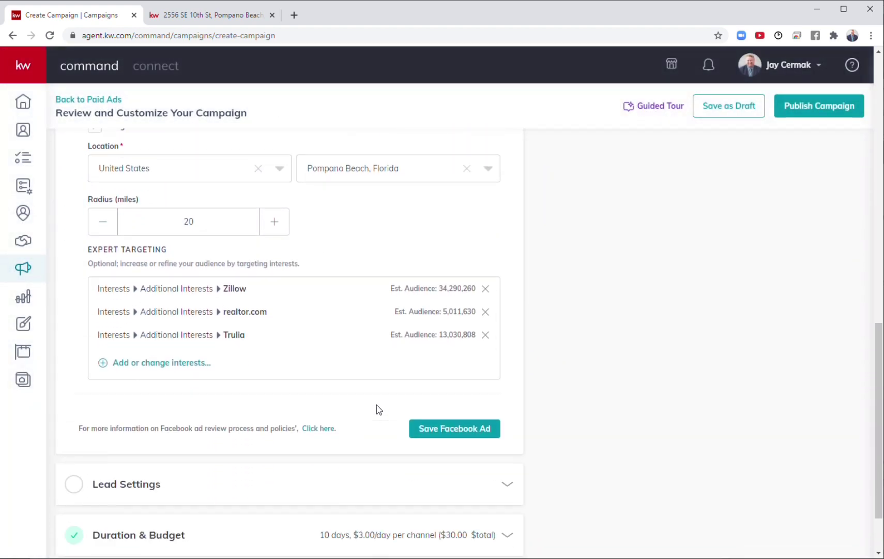
{"action": "left_click", "coordinate": [464, 361]}
{"action": "left_click", "coordinate": [336, 455]}
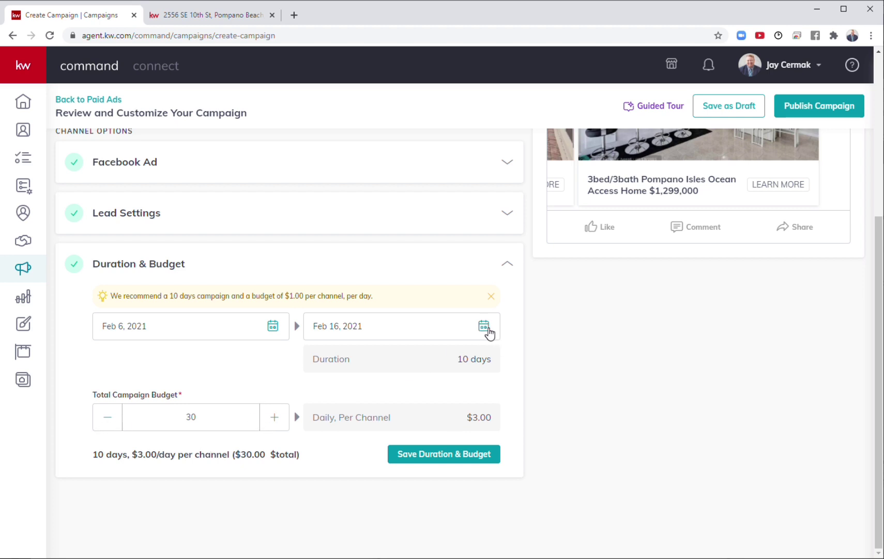
{"action": "left_click", "coordinate": [431, 460]}
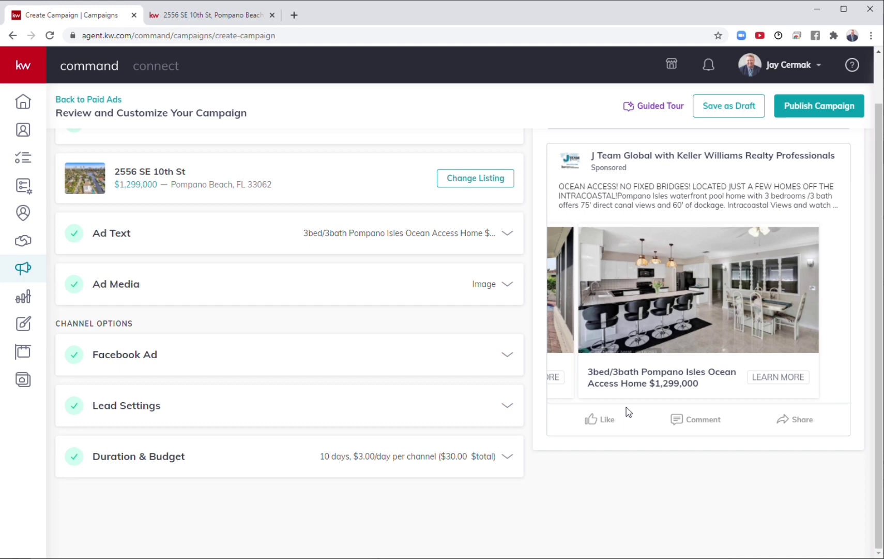
{"action": "left_click", "coordinate": [222, 19]}
{"action": "scroll", "coordinate": [525, 410], "scroll_direction": "down", "scroll_amount": 10}
{"action": "scroll", "coordinate": [525, 415], "scroll_direction": "up", "scroll_amount": 6}
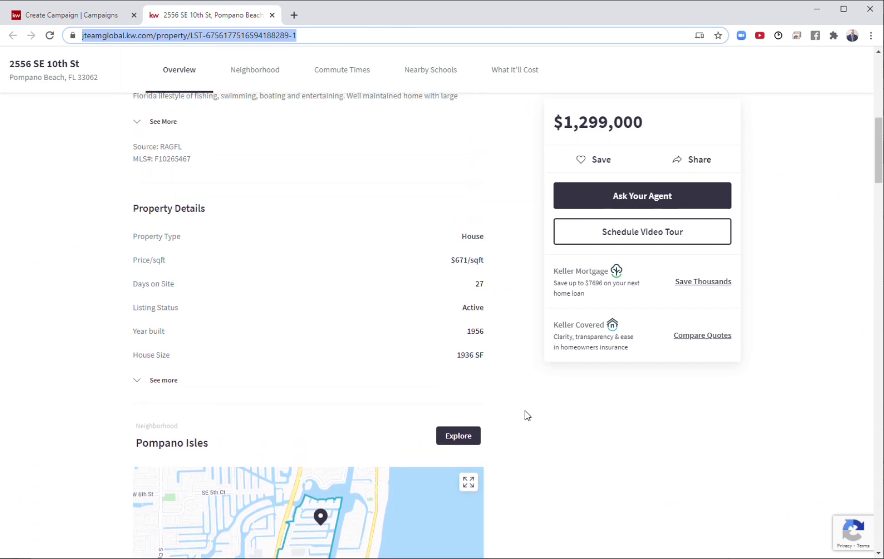
{"action": "scroll", "coordinate": [525, 415], "scroll_direction": "up", "scroll_amount": 6}
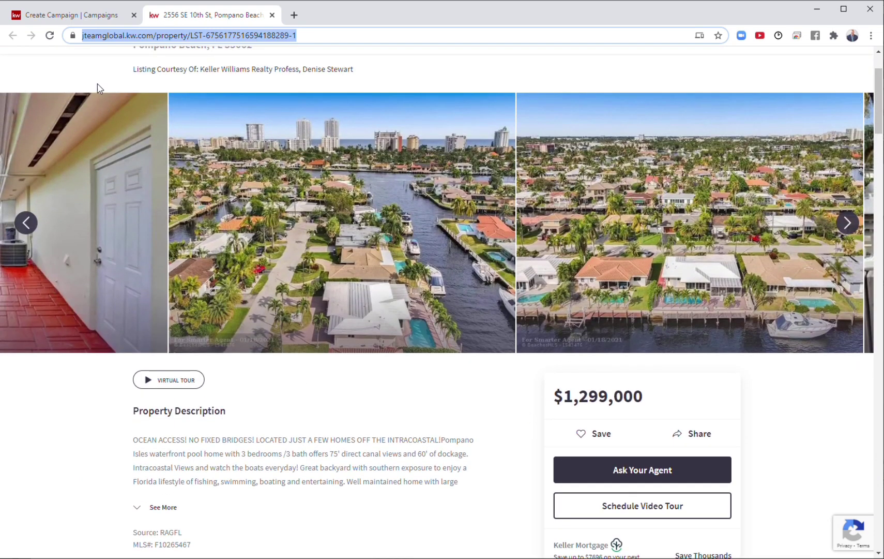
{"action": "left_click", "coordinate": [78, 17]}
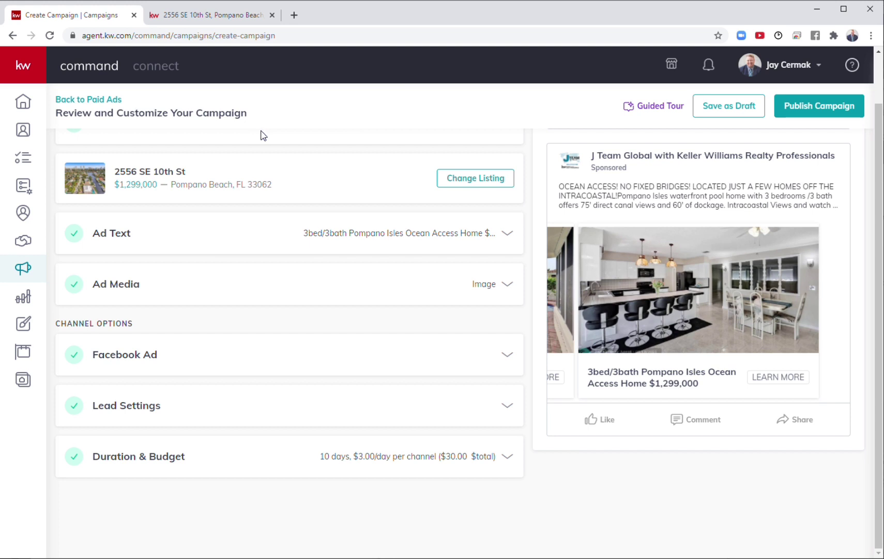
{"action": "scroll", "coordinate": [263, 134], "scroll_direction": "up", "scroll_amount": 1}
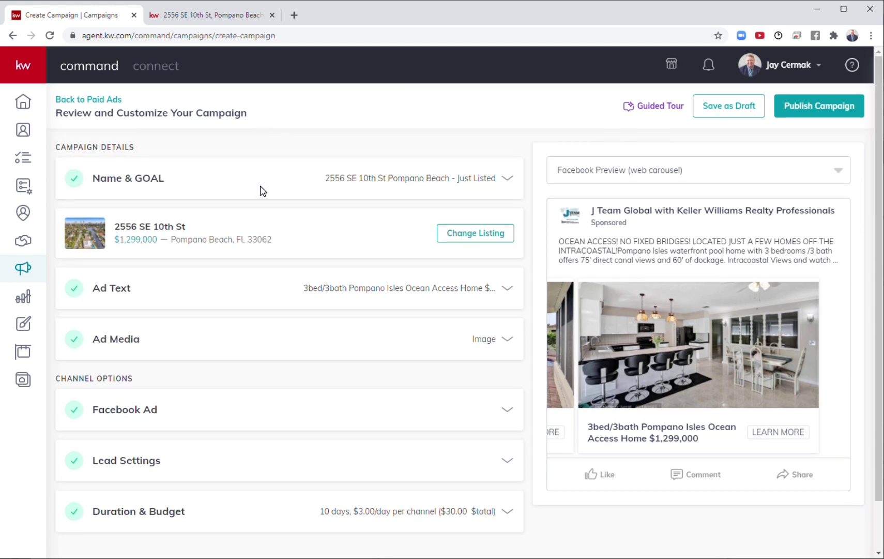